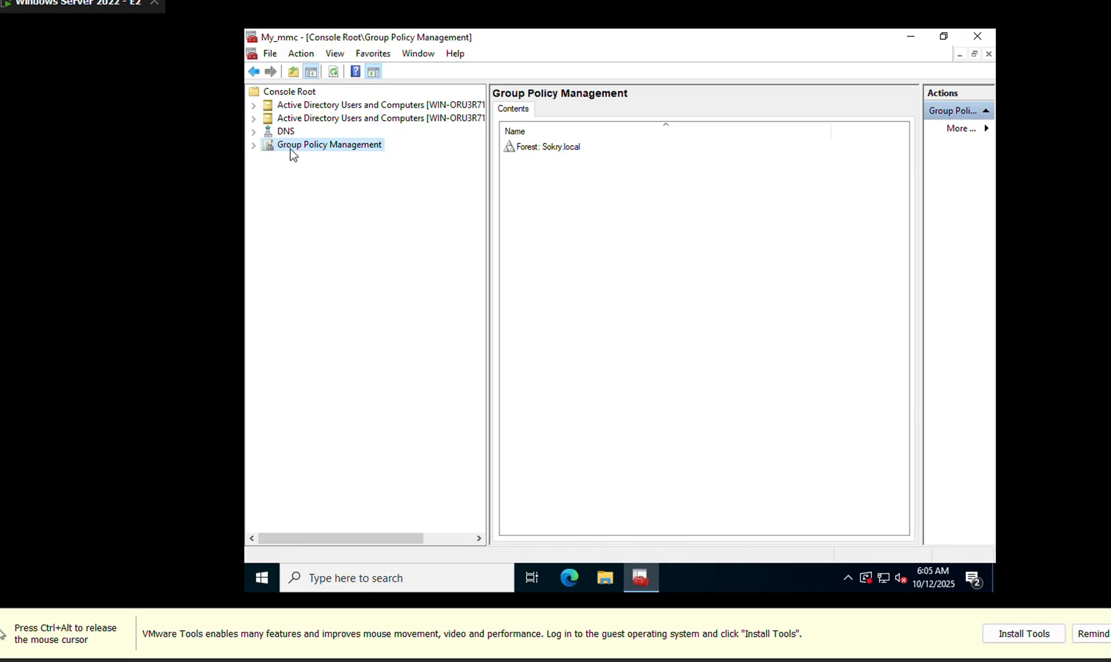
Locate Group Policy Management among the snap-ins available for the console and close the list without adding anything.
left_click(273, 57)
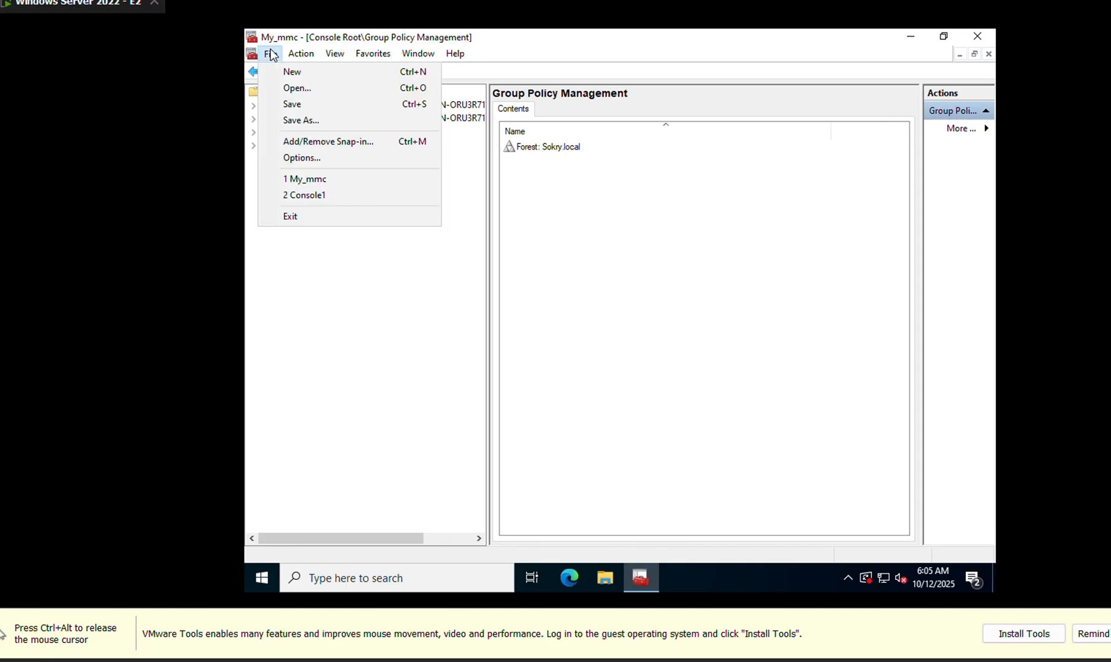
left_click(314, 142)
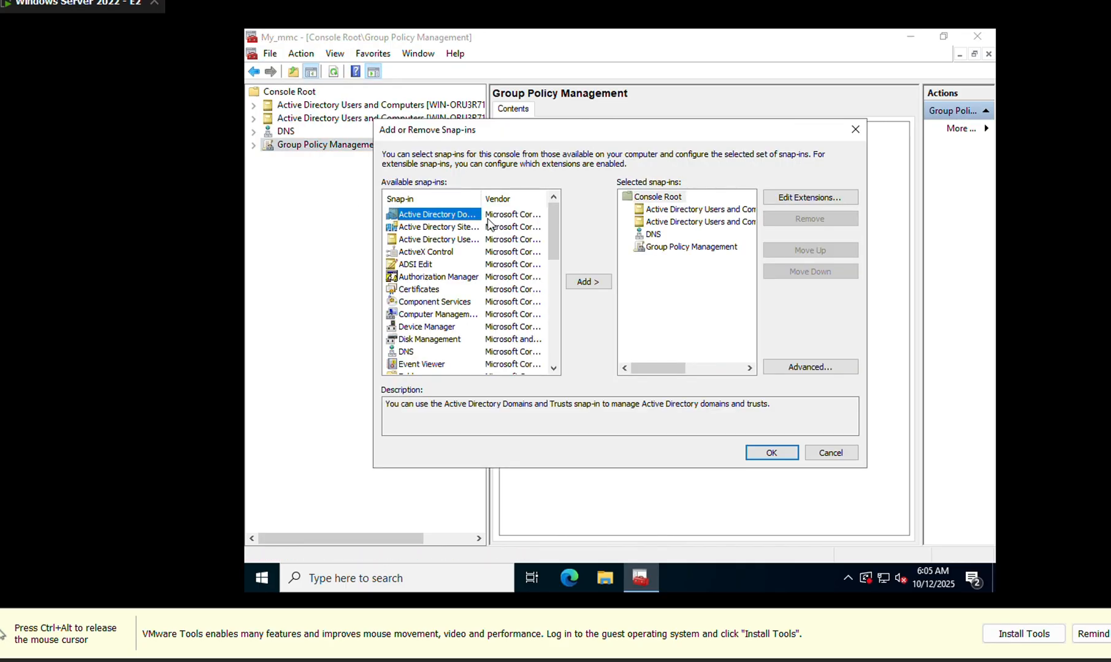
scroll(432, 301, "down", 3)
scroll(466, 308, "down", 1)
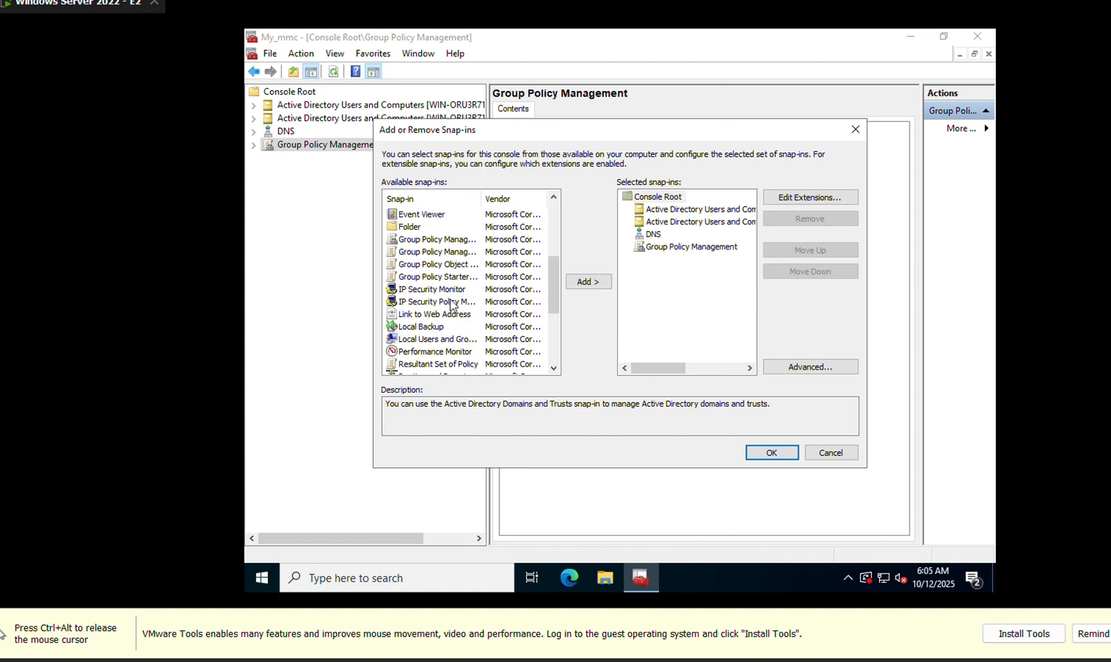
left_click(439, 240)
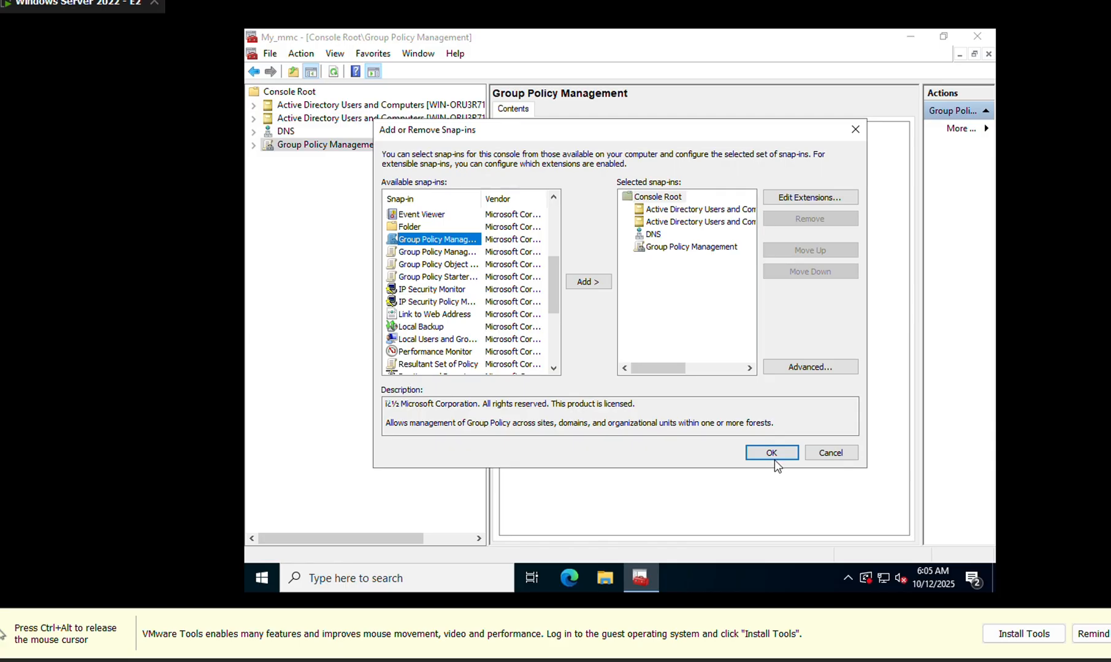
left_click(855, 129)
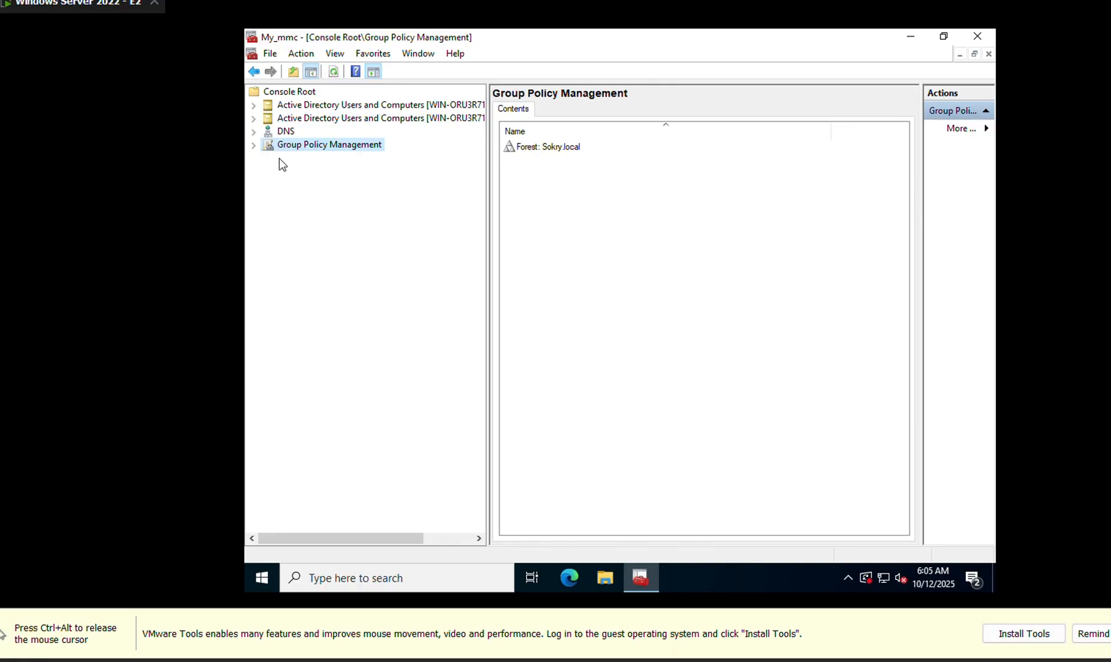
Open the Student organizational unit under RUPP in the Sokry.local domain of Group Policy Management.
left_click(254, 145)
left_click(267, 160)
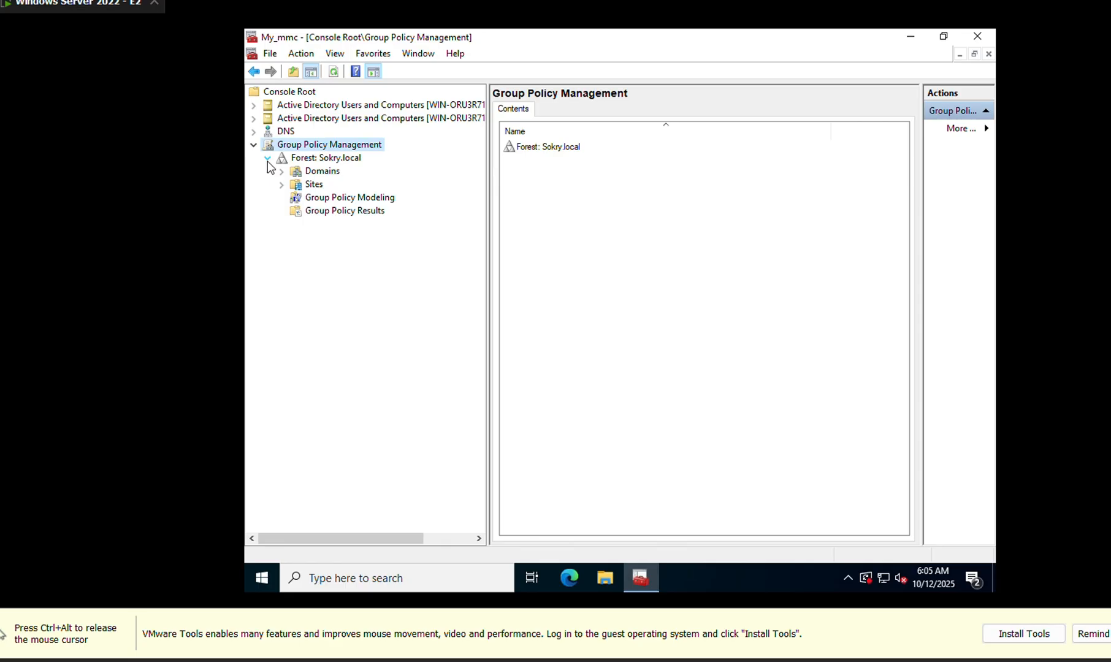
left_click(318, 174)
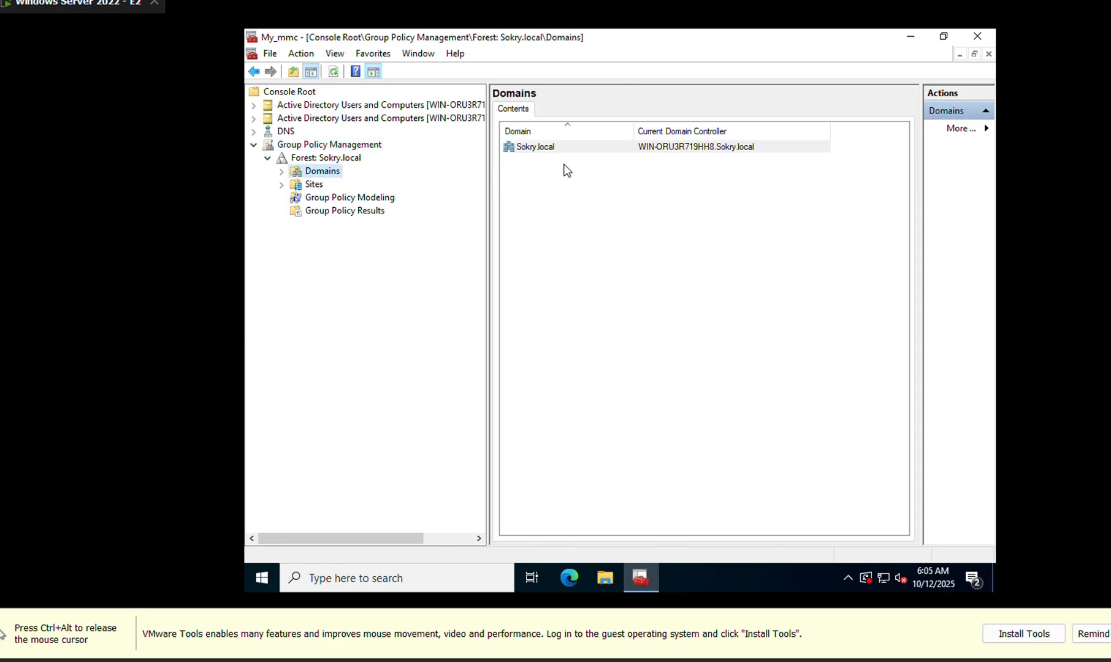
double_click(324, 174)
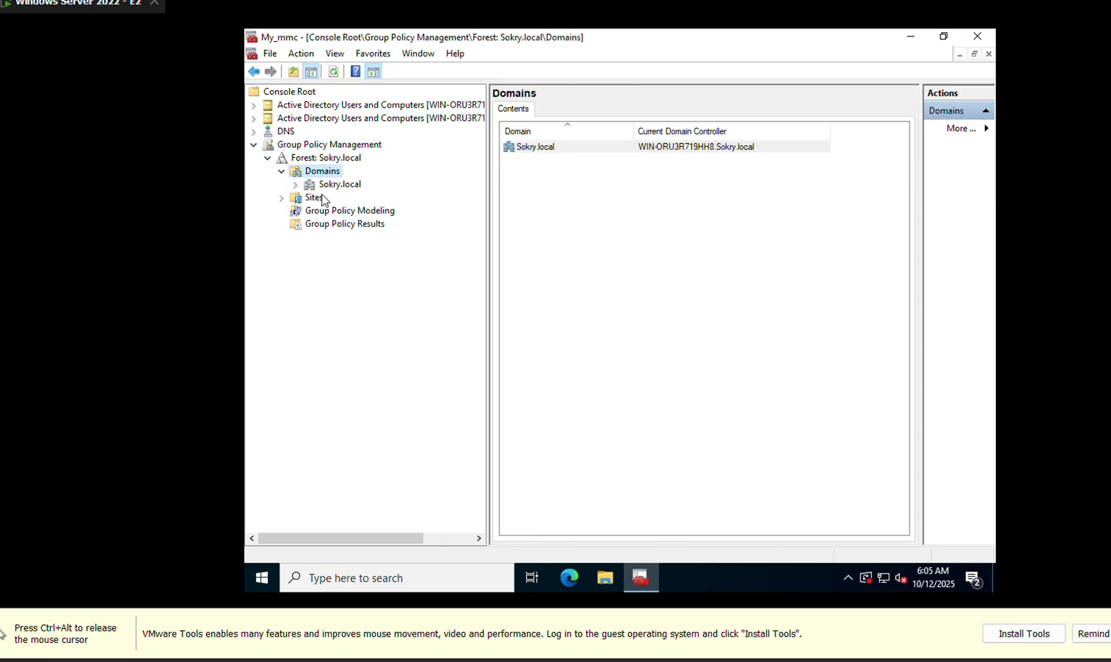
left_click(324, 186)
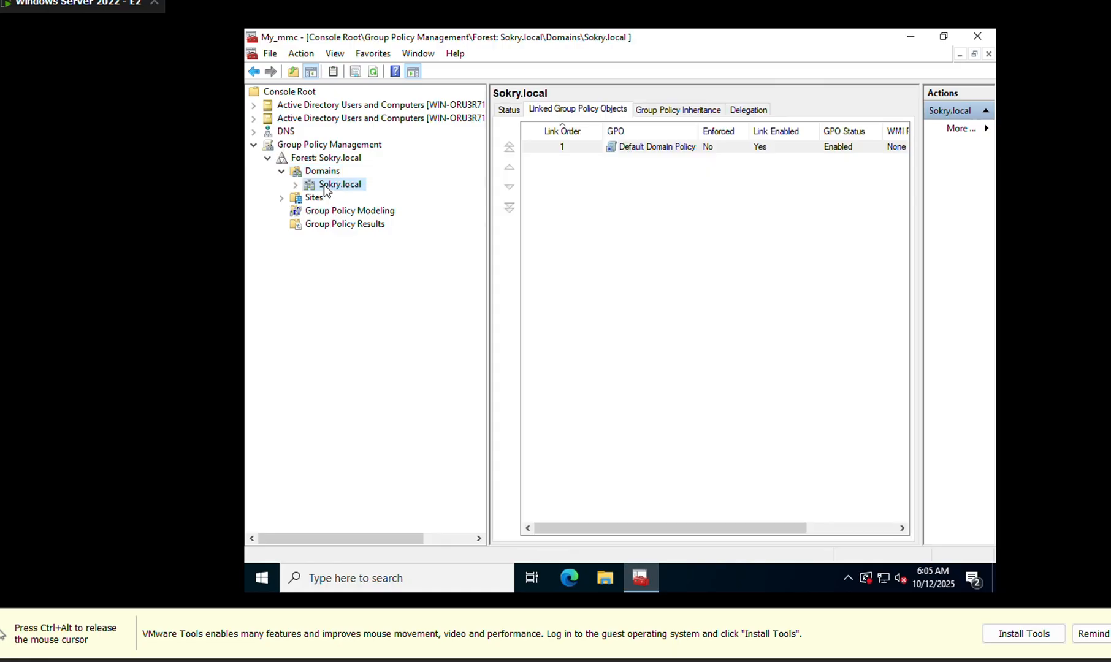
left_click(295, 186)
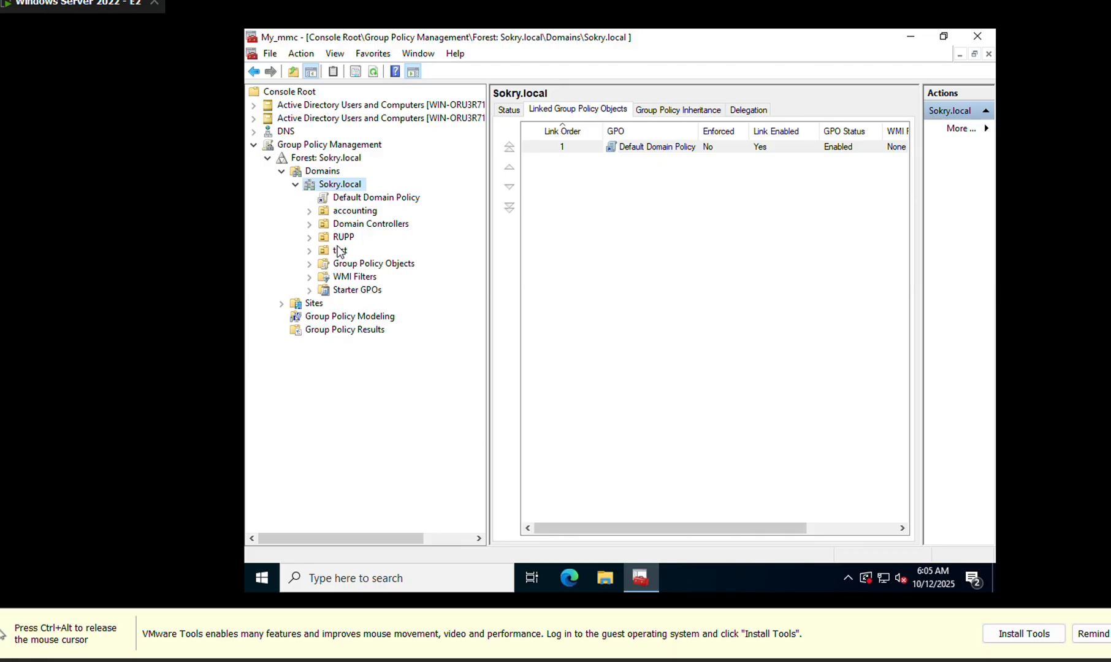
left_click(310, 238)
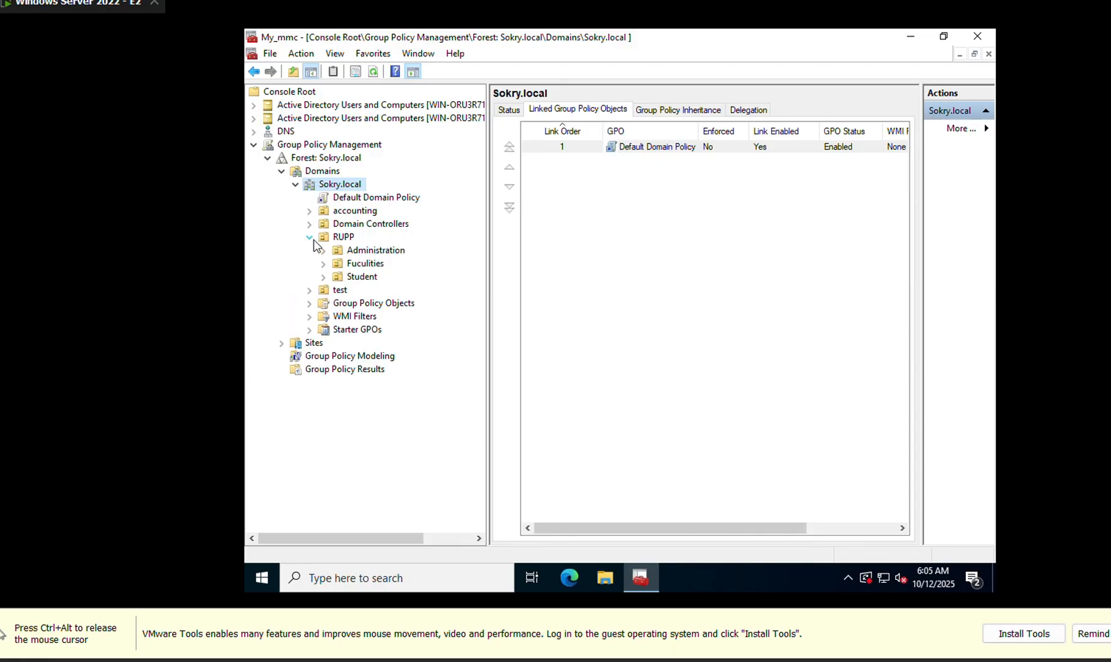
left_click(324, 277)
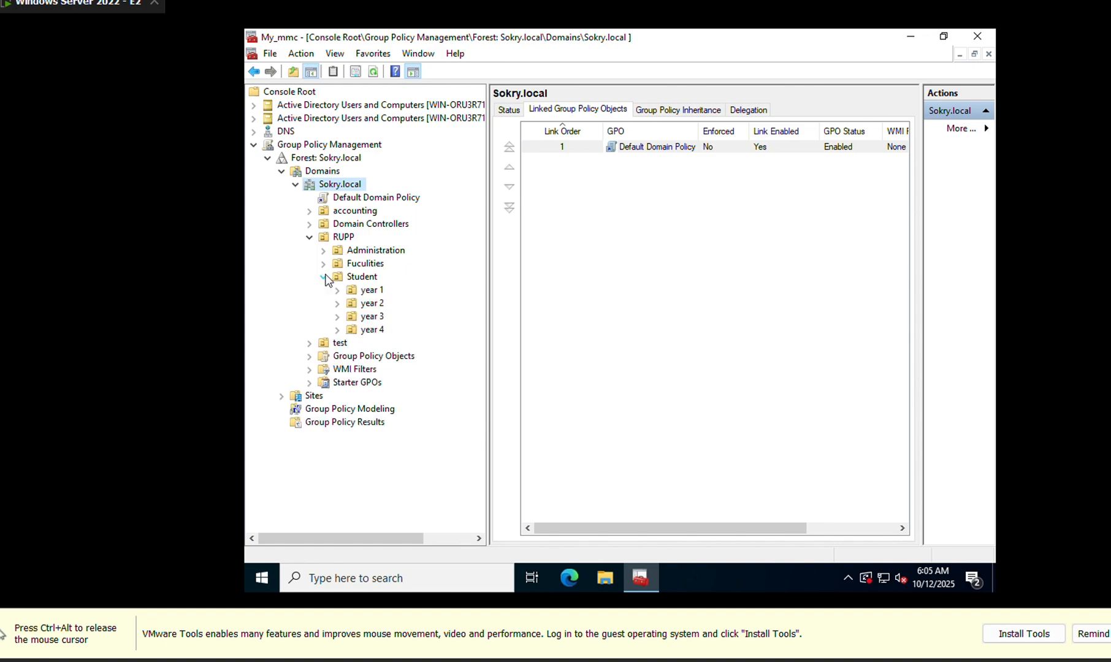
left_click(358, 279)
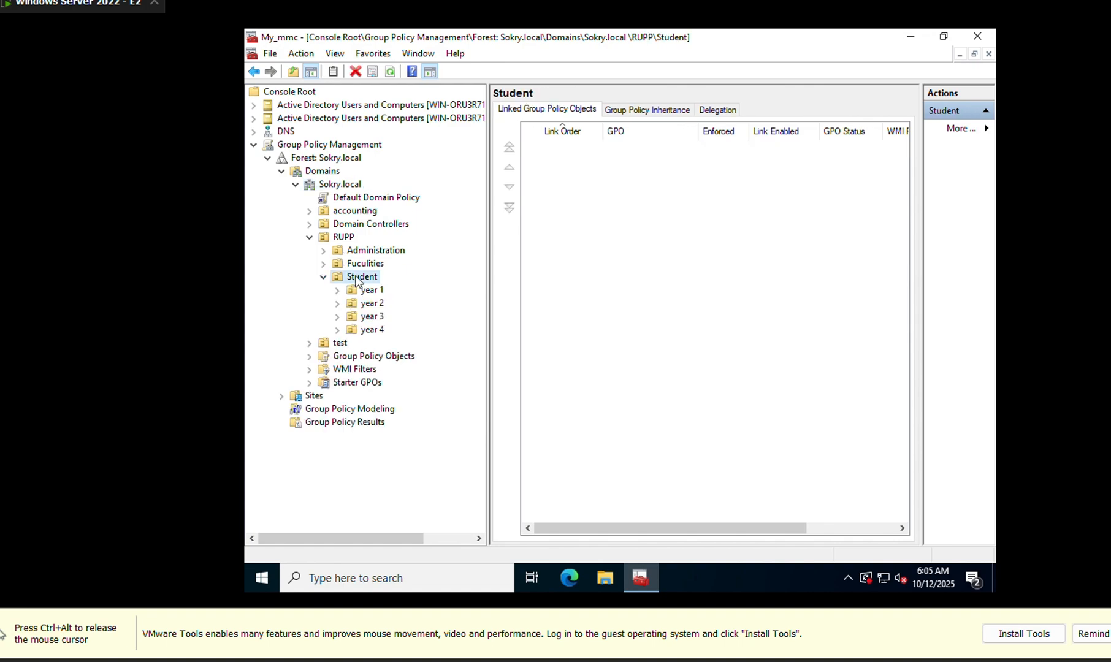
Examine the users and groups in the year 1 unit under RUPP, Student in Active Directory Users and Computers.
left_click(254, 119)
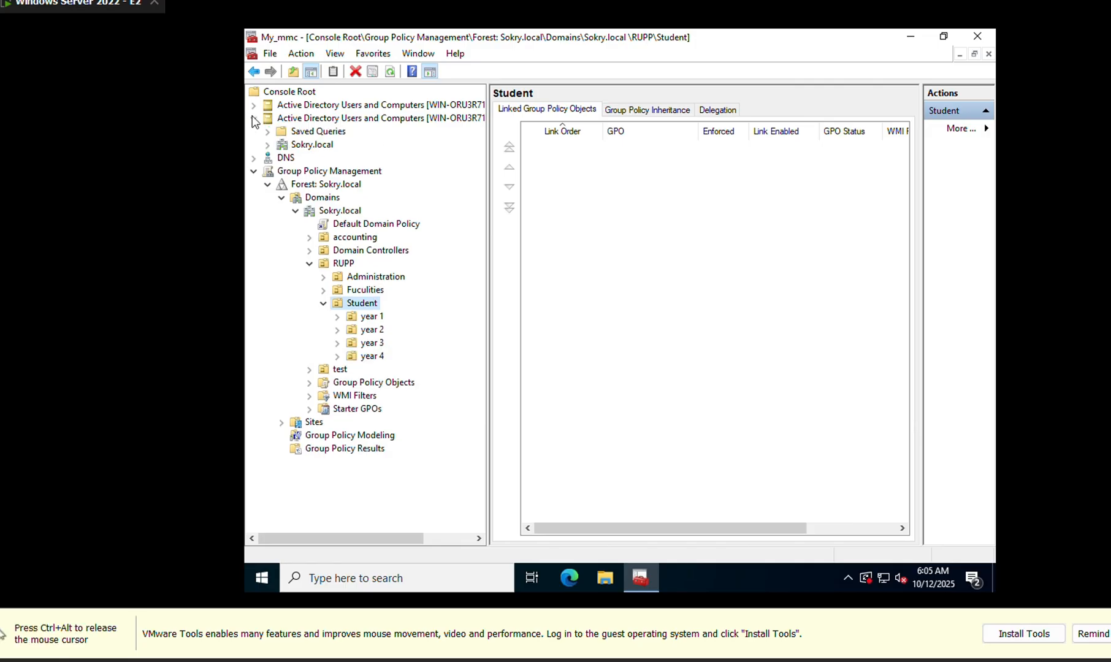
left_click(294, 145)
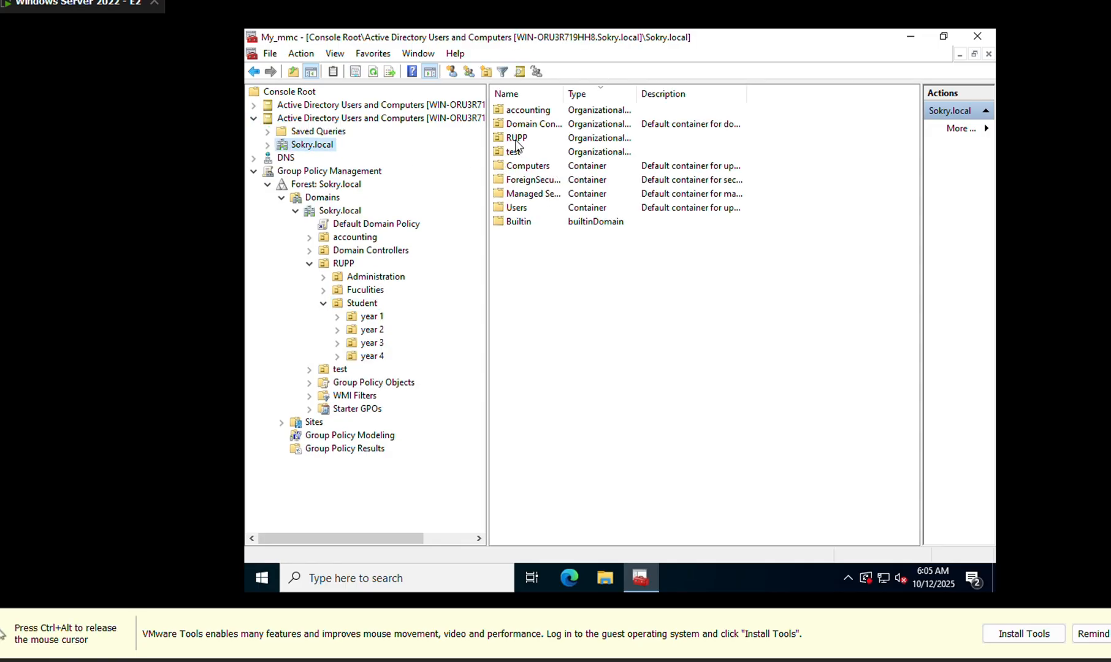
double_click(517, 138)
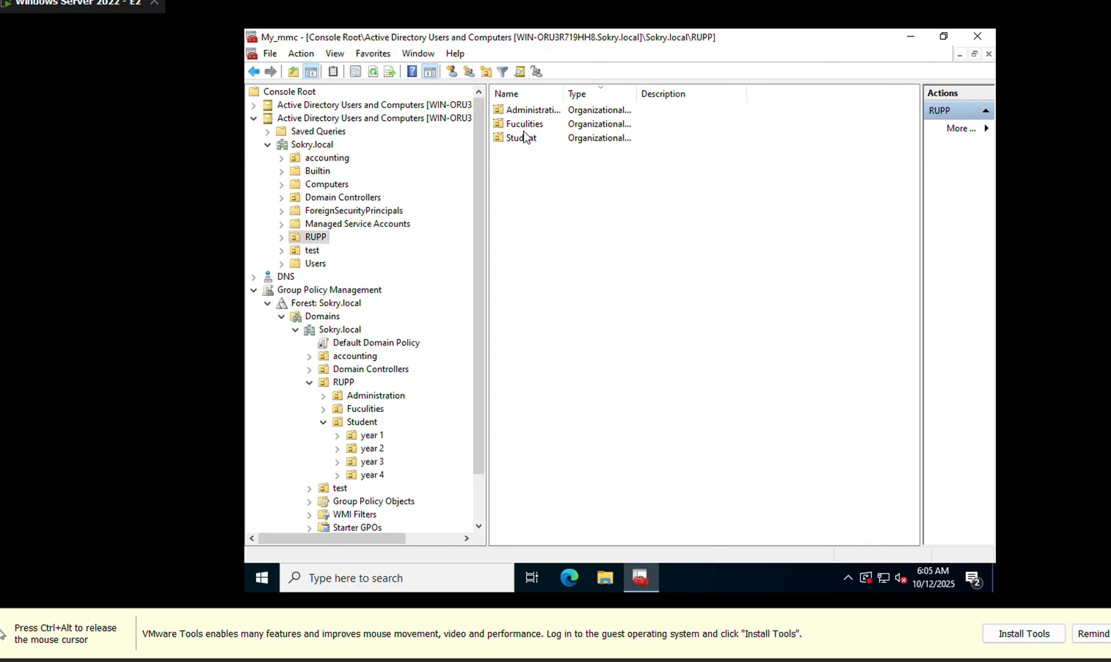
double_click(523, 138)
double_click(538, 114)
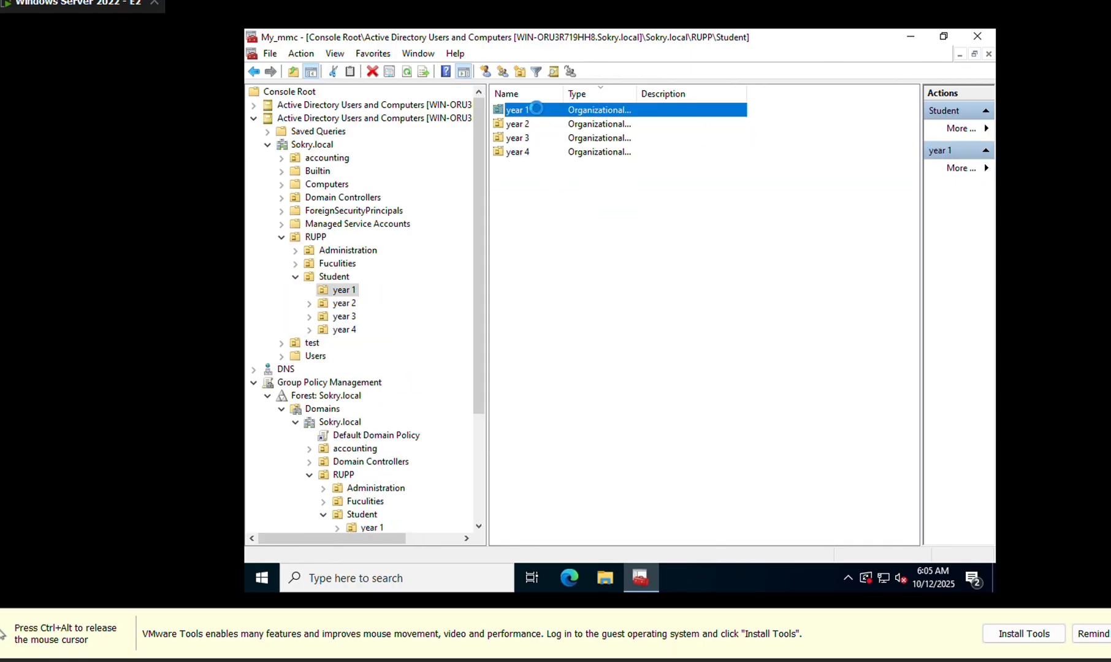
left_click_drag(601, 211, 514, 113)
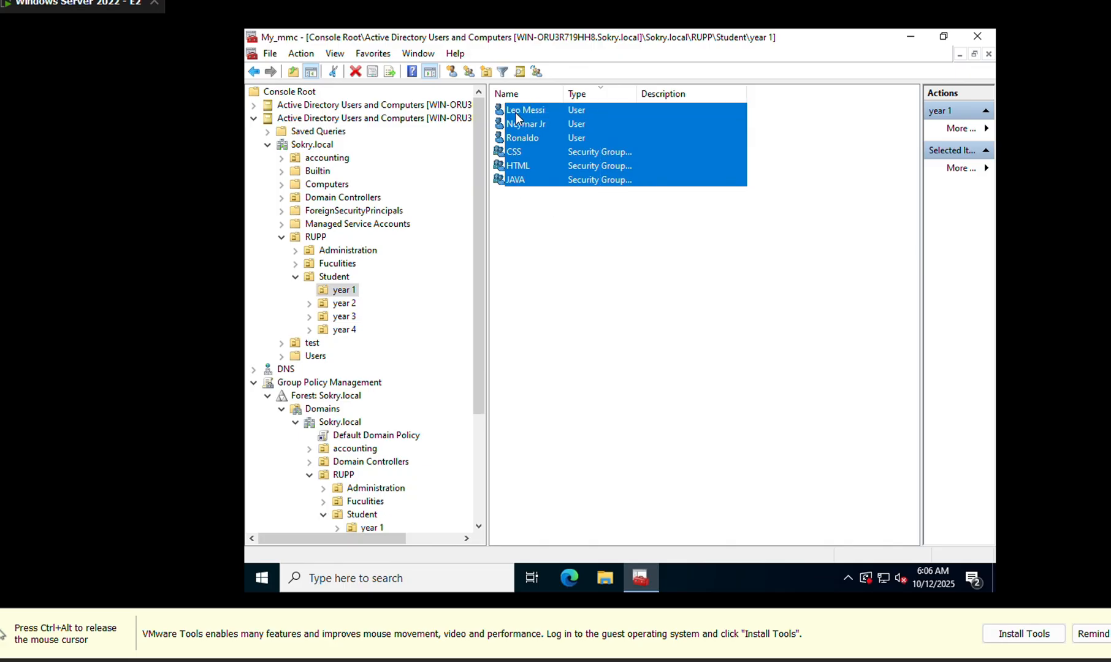
left_click(254, 120)
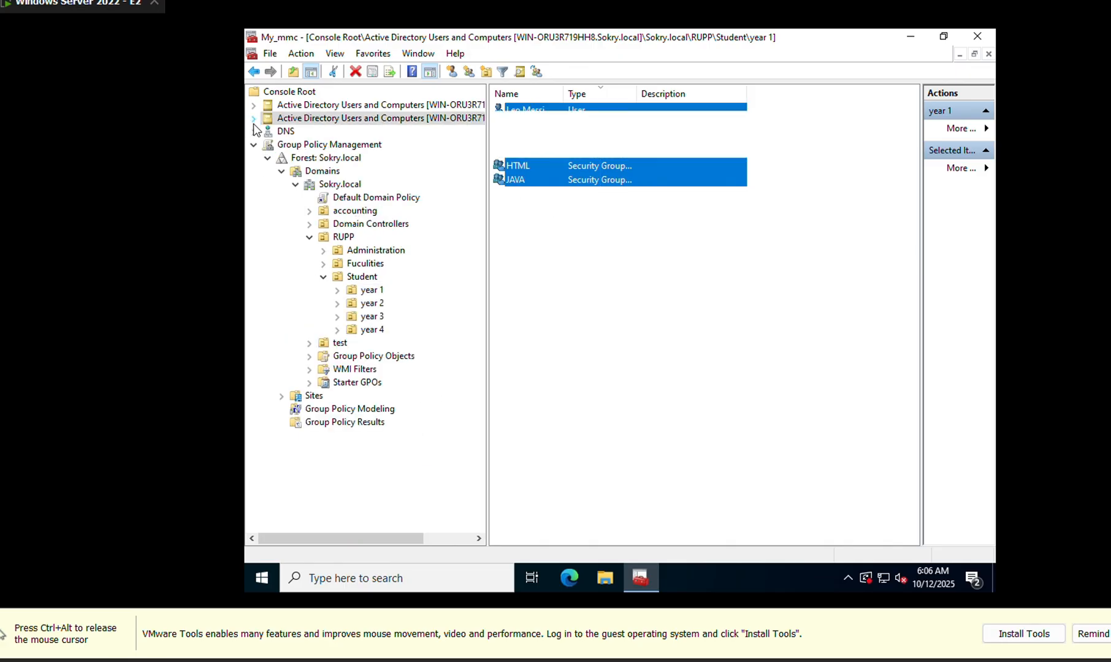
Start a new GPO in this domain linked to the Student organizational unit in Group Policy Management.
left_click(356, 277)
right_click(356, 278)
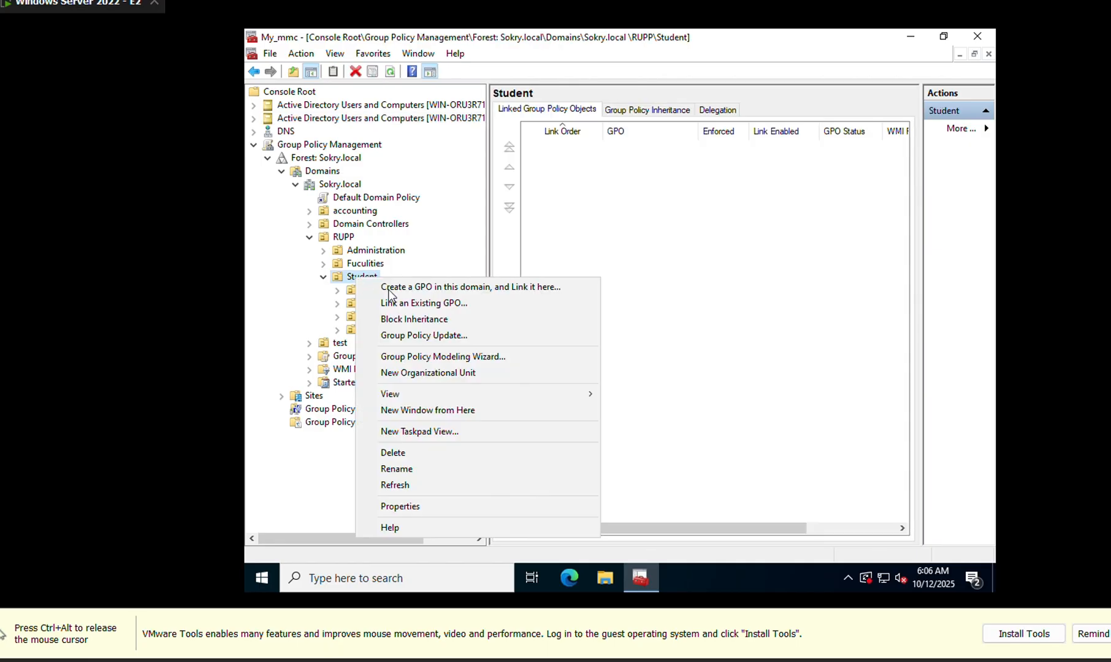
left_click(432, 293)
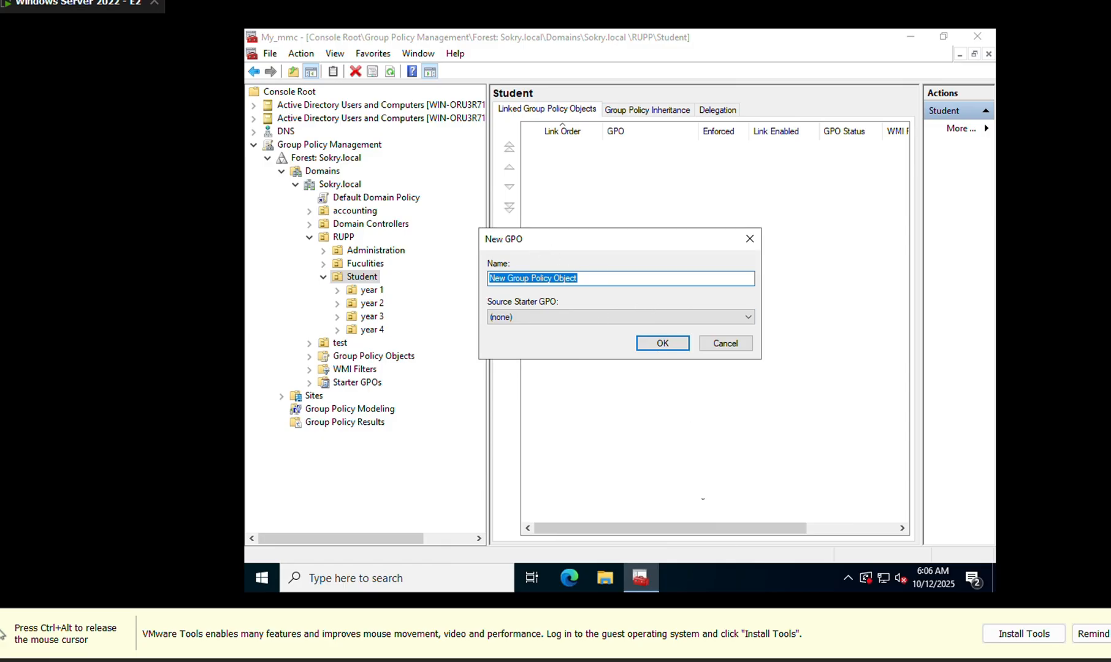
Switch to the Word document and read the name and policy path of GPO number 1 in the table.
key("ctrl+alt")
left_click(771, 660)
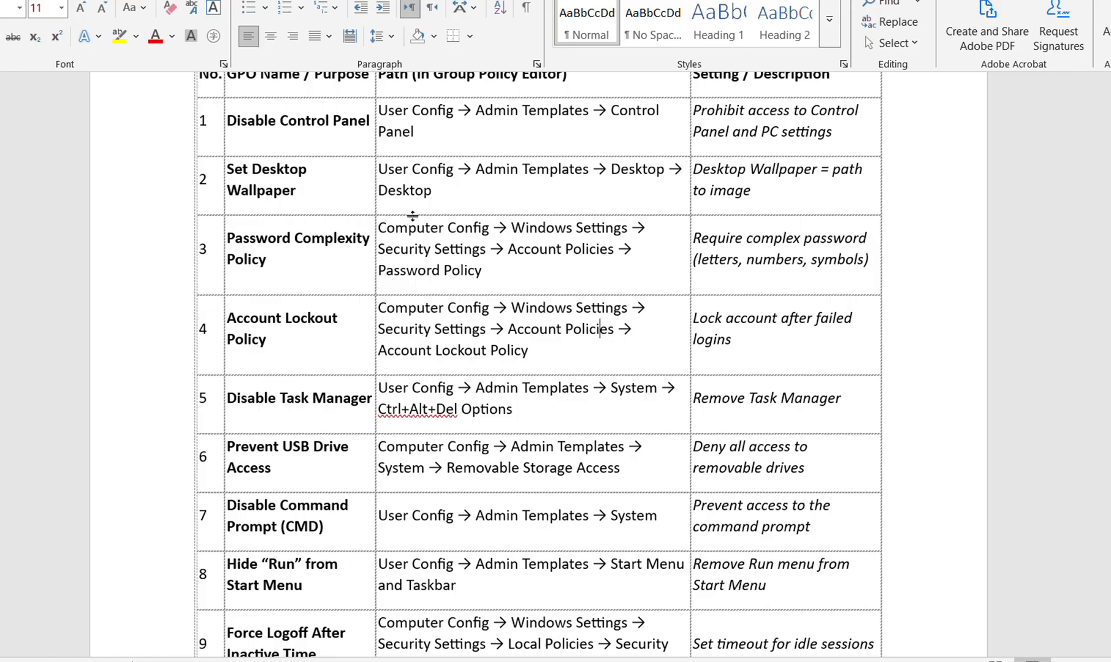
scroll(413, 216, "up", 3)
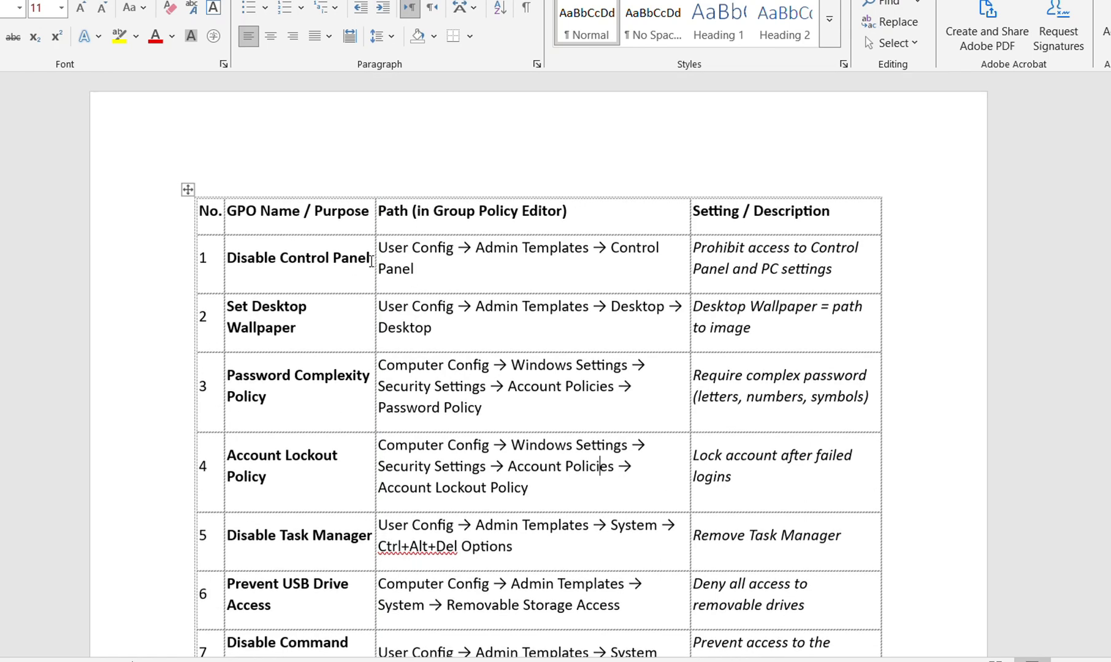
left_click_drag(370, 258, 244, 259)
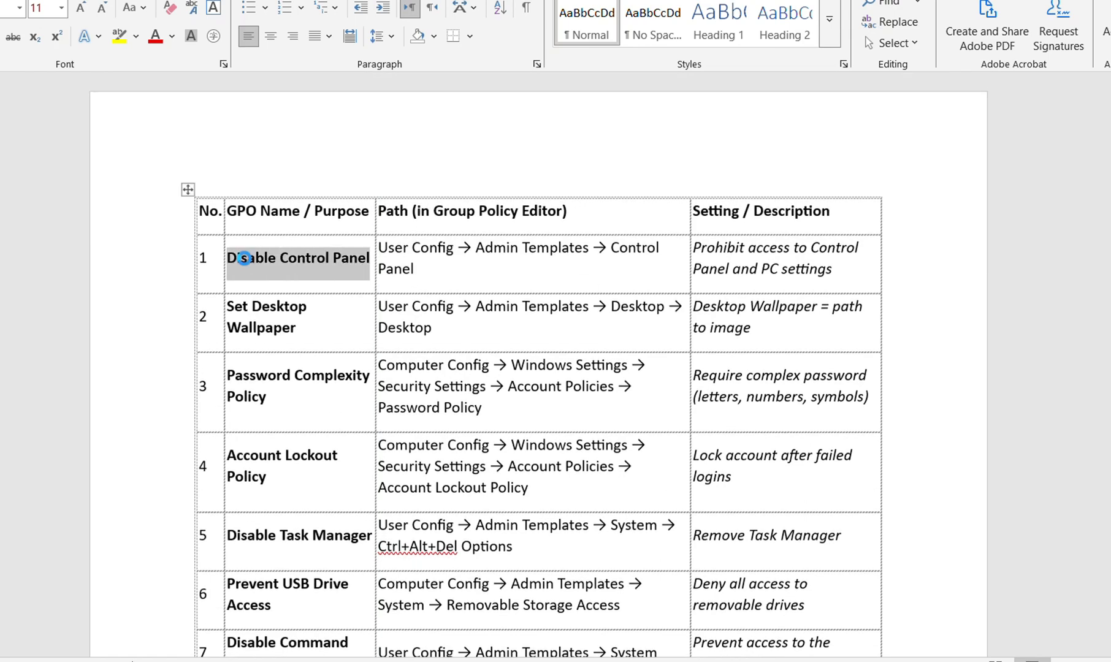
left_click(524, 275)
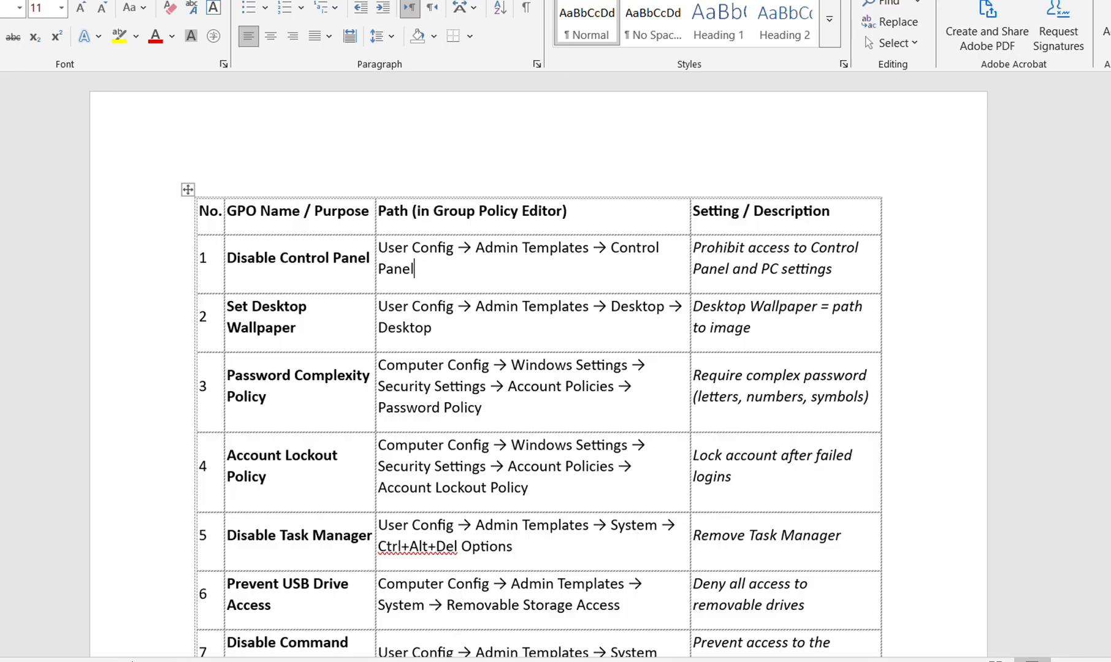
Return to the virtual machine and create the GPO with the name "disable control panel" and no source starter GPO.
key("alt+Tab")
left_click(634, 358)
key("BackSpace")
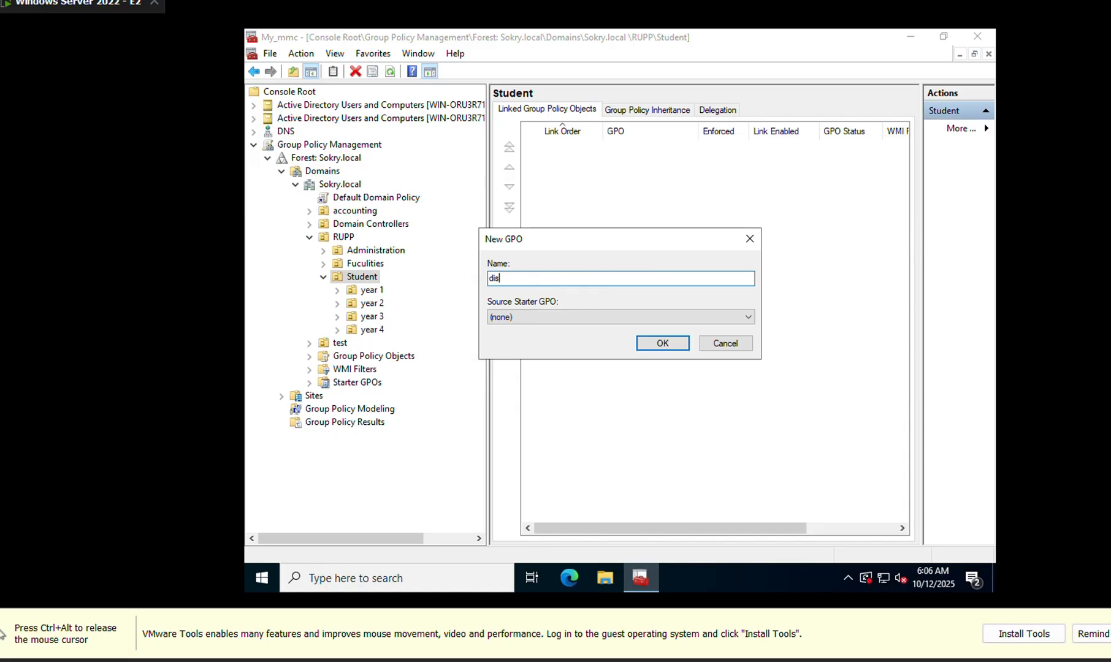
type("disable control panel")
left_click(661, 344)
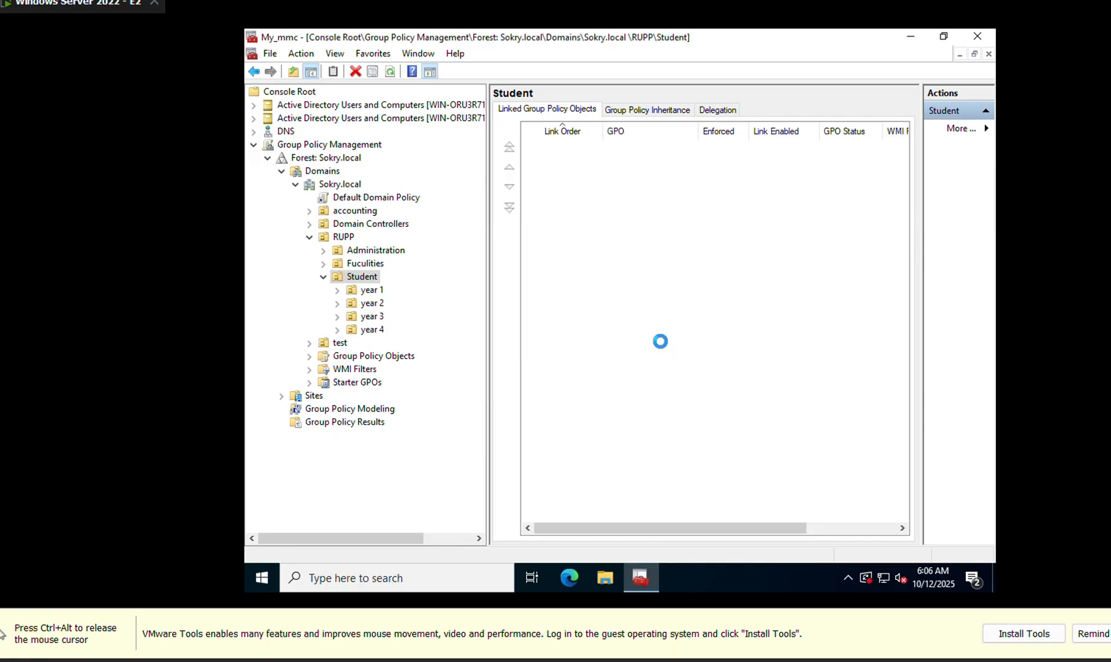
Open the "disable control panel" GPO linked to Student in the Group Policy Management Editor.
double_click(650, 146)
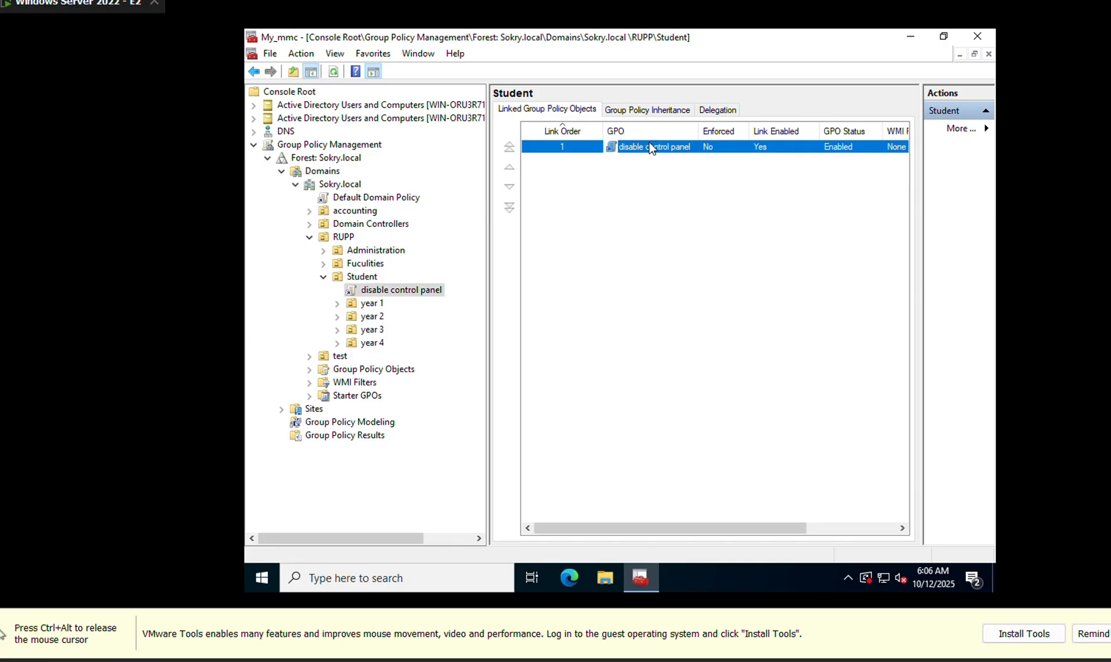
left_click(725, 206)
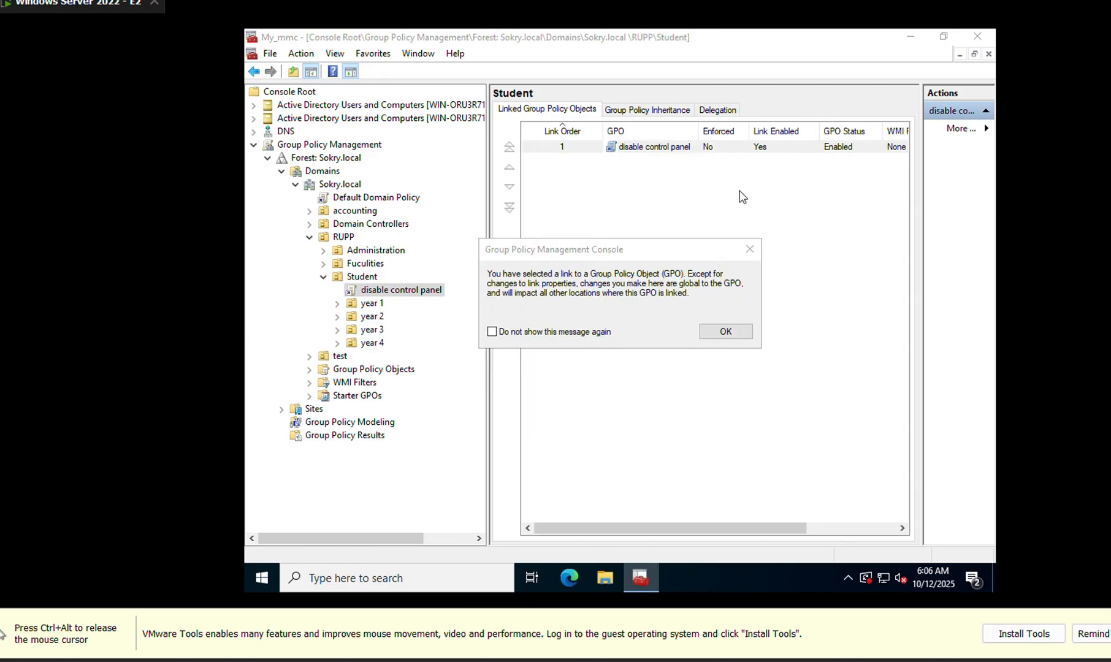
left_click(725, 332)
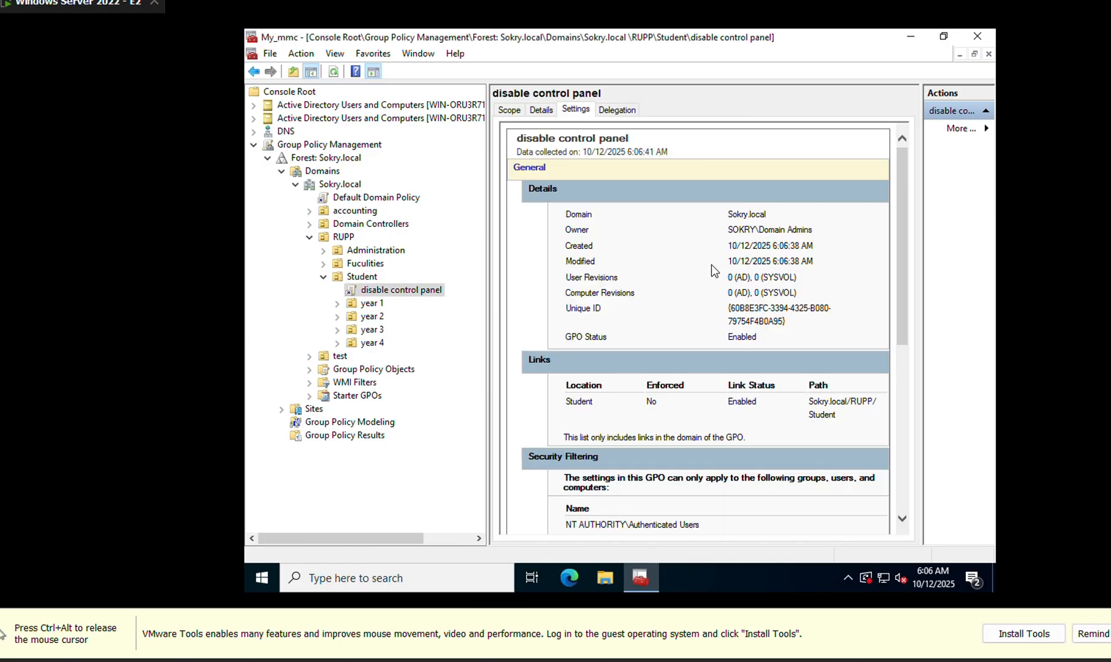
right_click(425, 297)
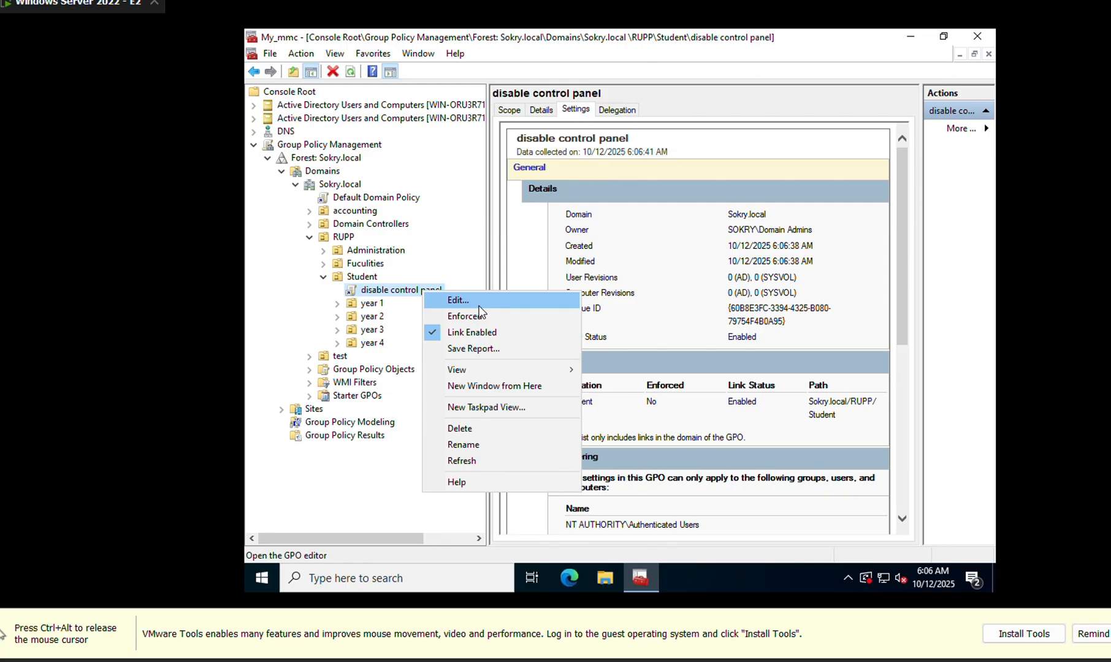
left_click(479, 306)
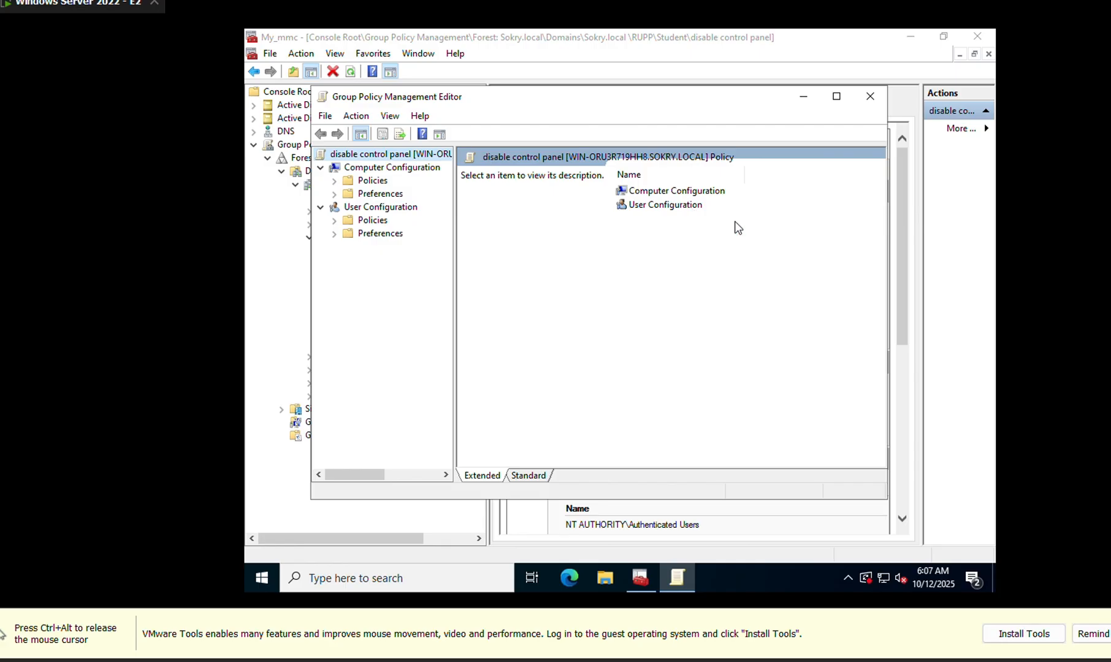
Open All Settings within the Administrative Templates of the User Configuration policies and skim its settings.
left_click(641, 210)
double_click(640, 205)
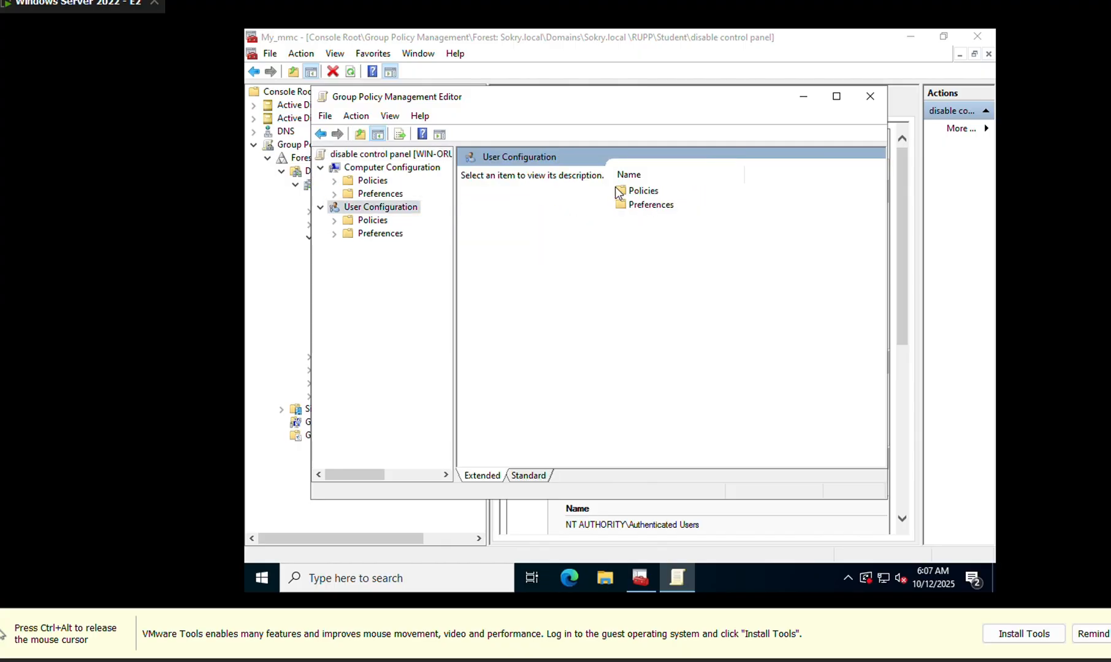
double_click(616, 187)
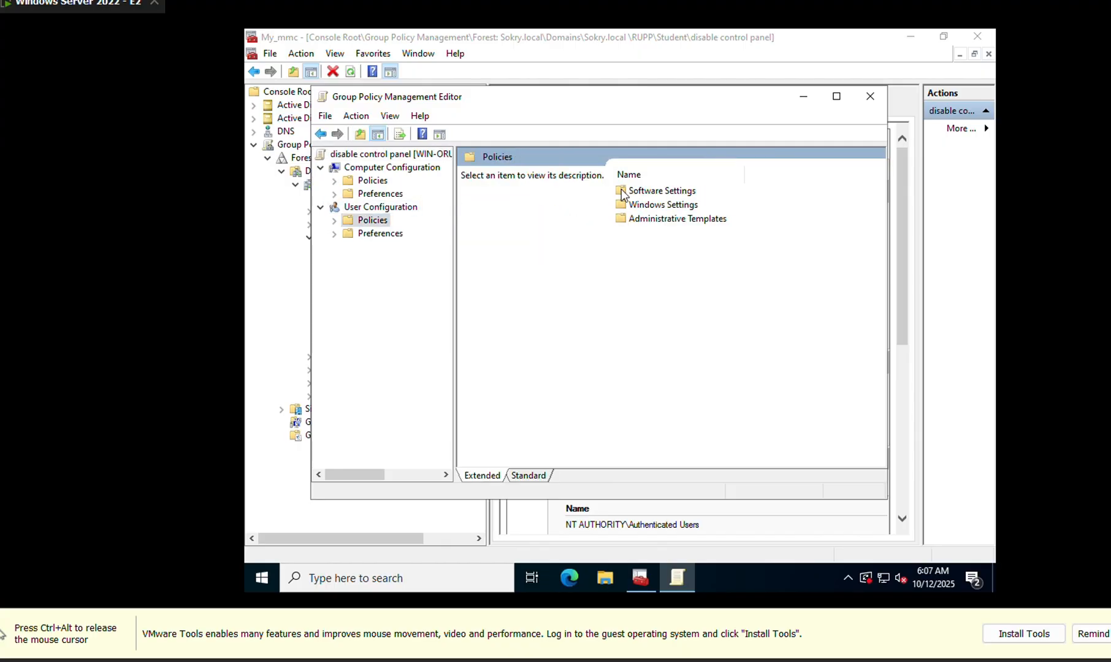
double_click(648, 219)
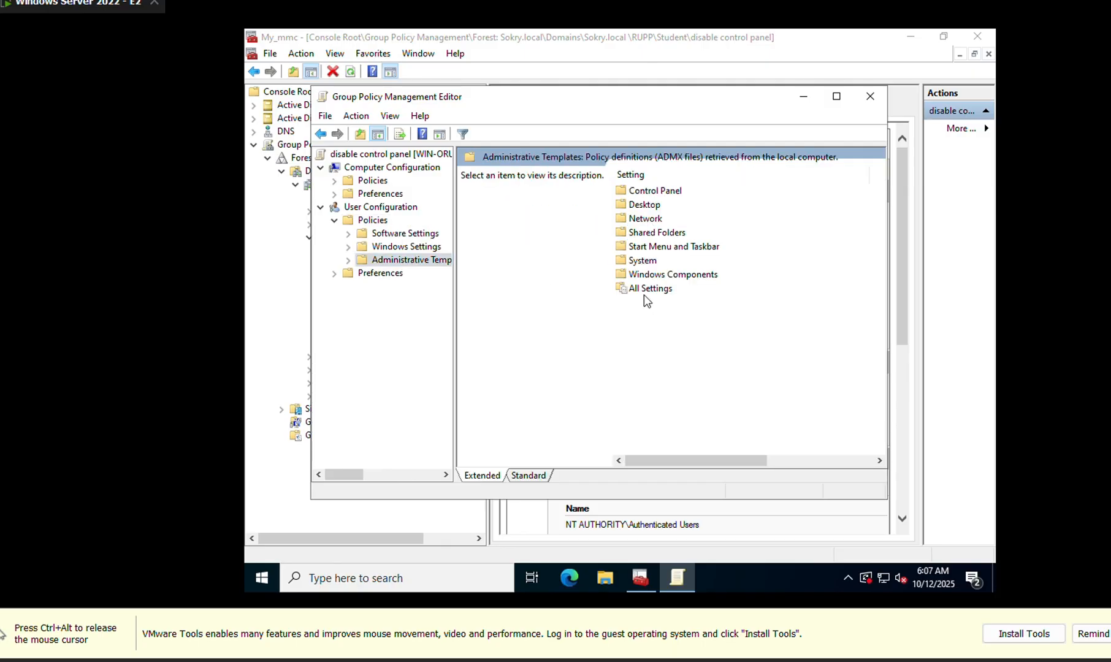
double_click(645, 291)
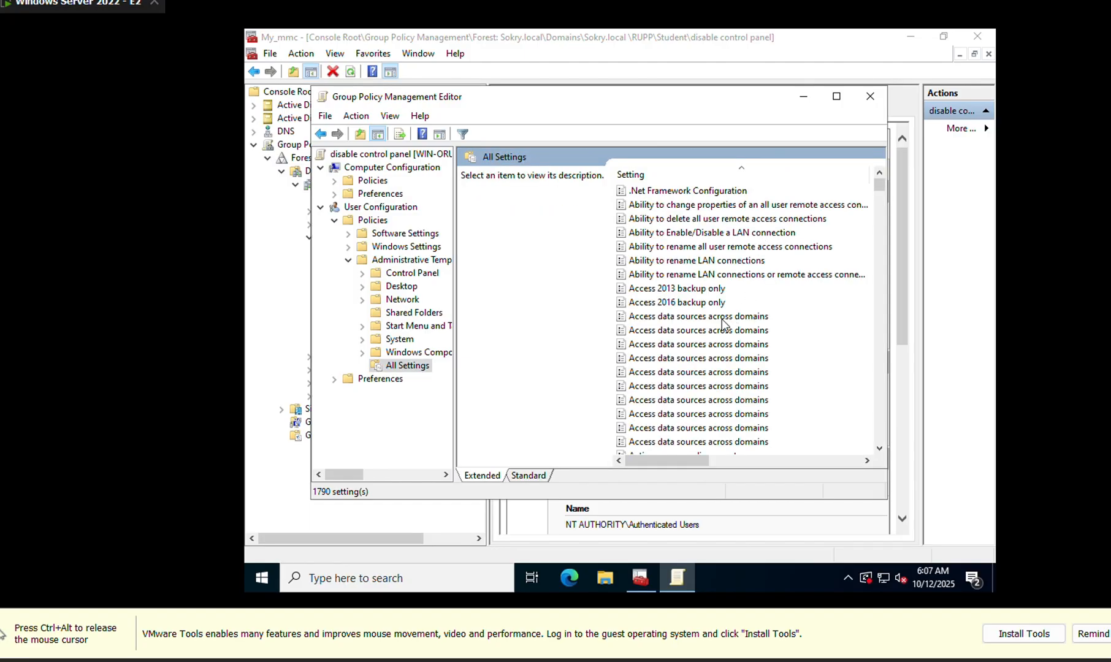
scroll(725, 325, "down", 20)
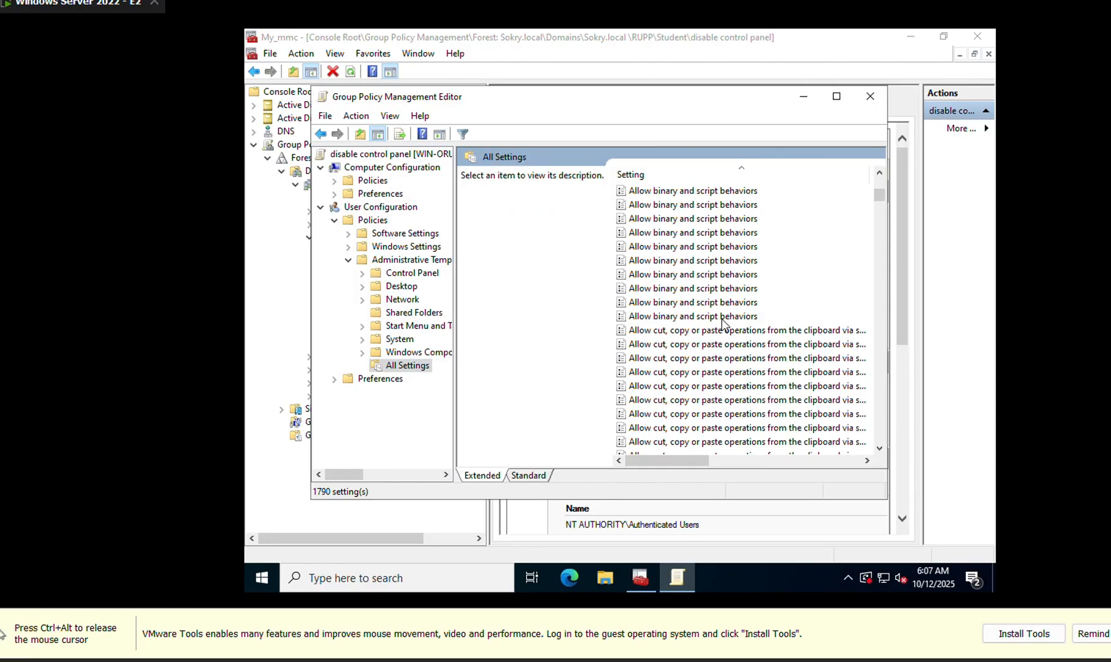
scroll(725, 325, "up", 20)
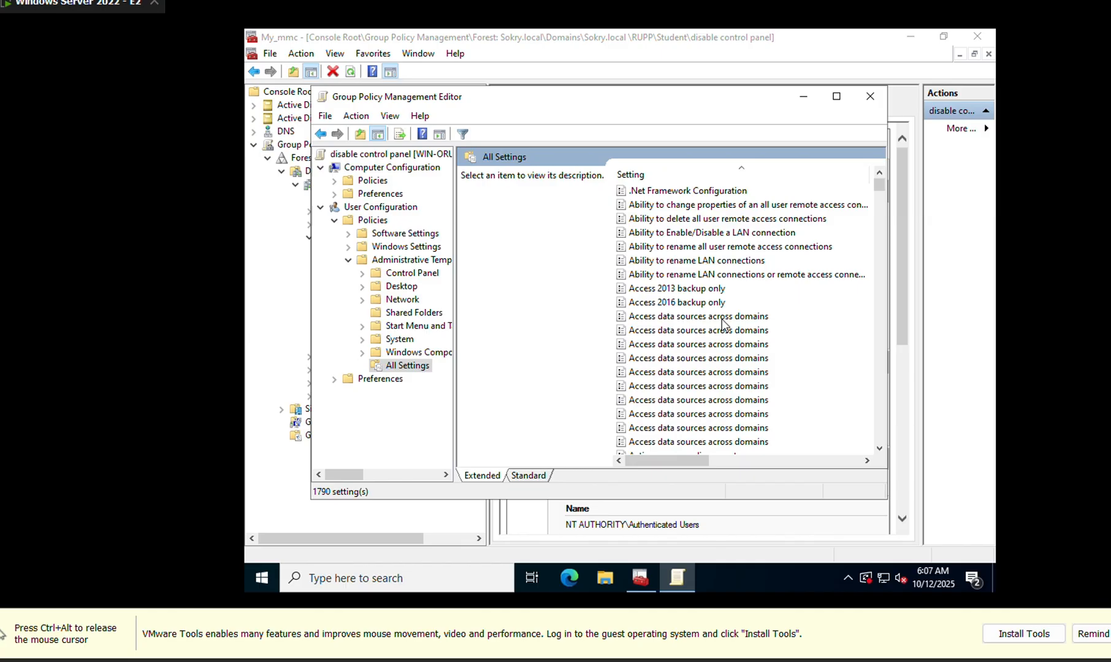
Open the filter options for All Settings and activate the keyword entry.
right_click(408, 369)
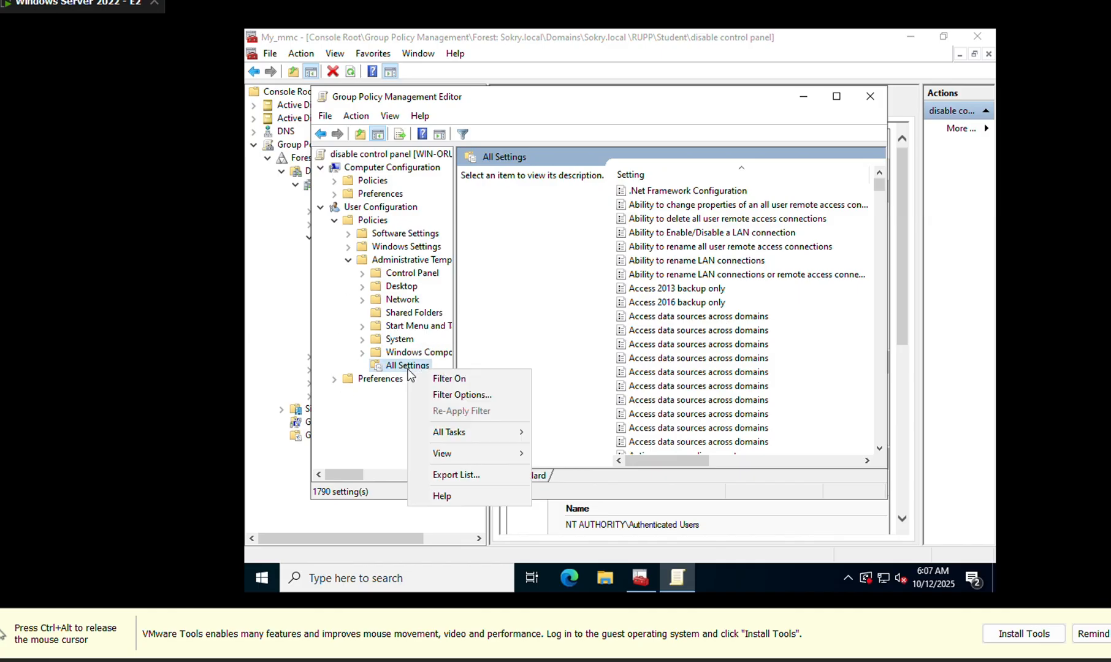
left_click(479, 394)
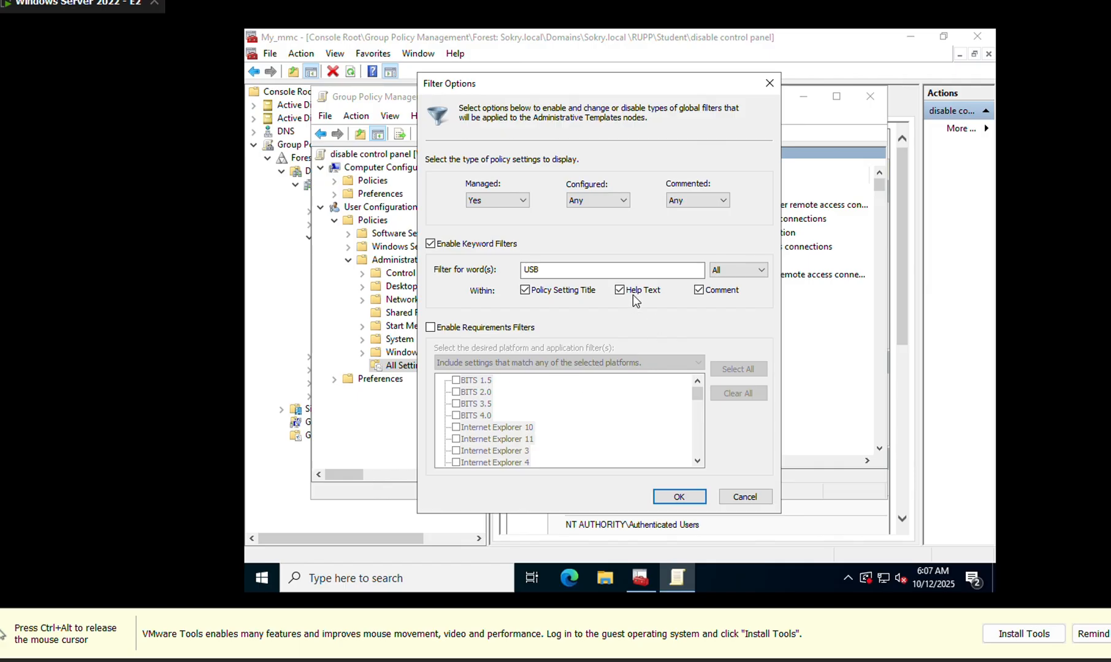
left_click(583, 270)
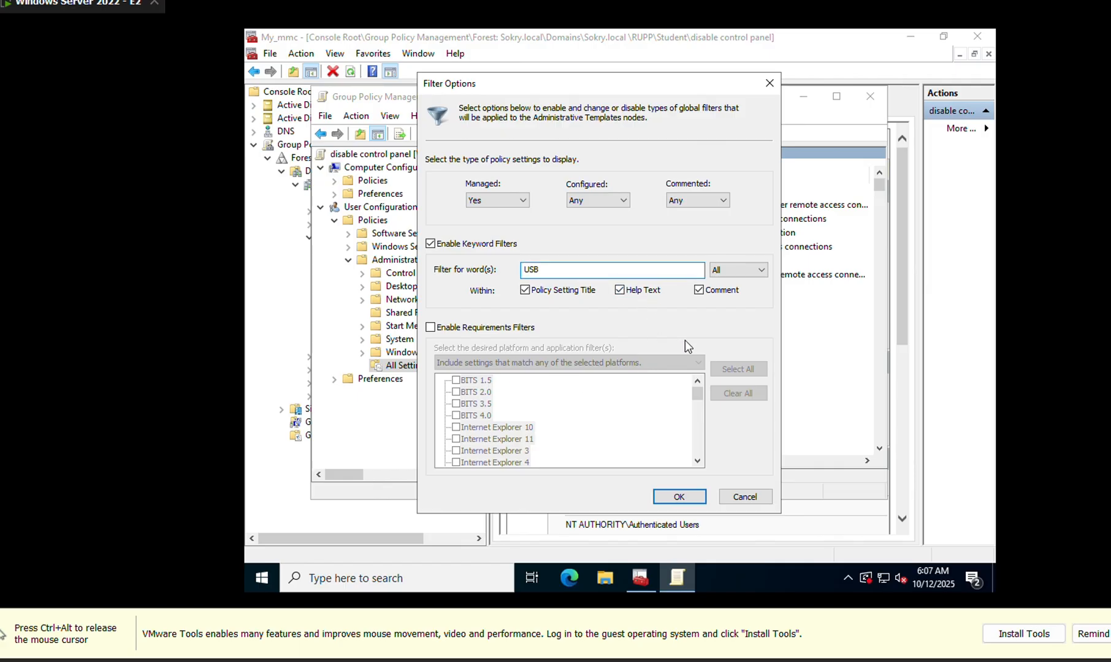
Check GPO number 1's path and setting description in the Word document and return to the virtual machine's filter options.
key("ctrl+alt")
left_click(771, 661)
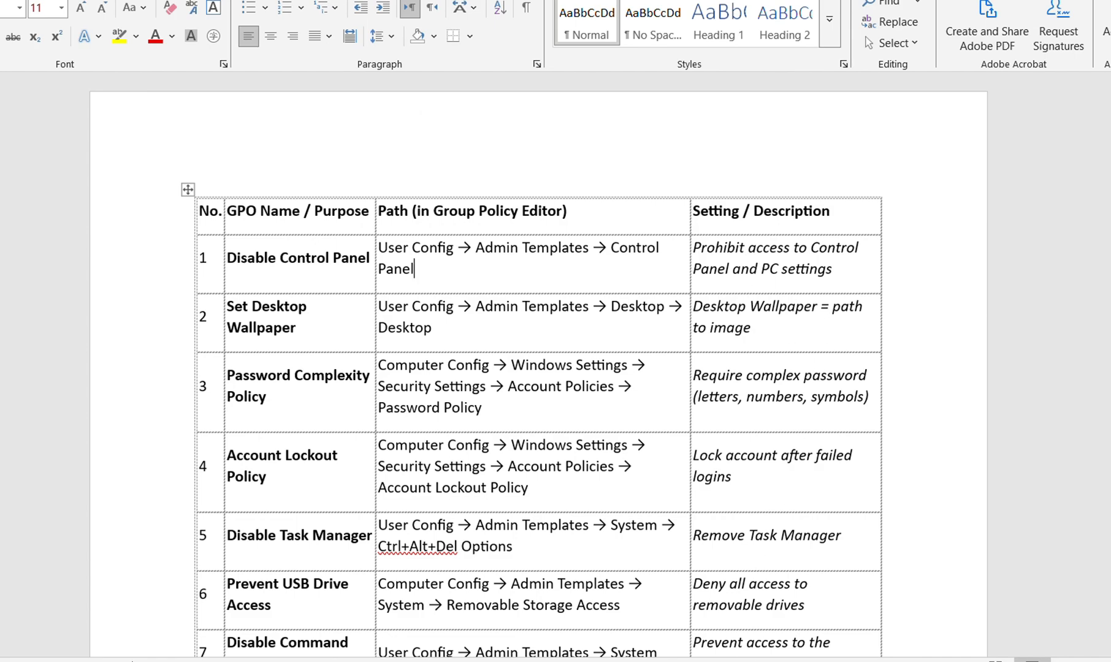
left_click(730, 661)
left_click(595, 325)
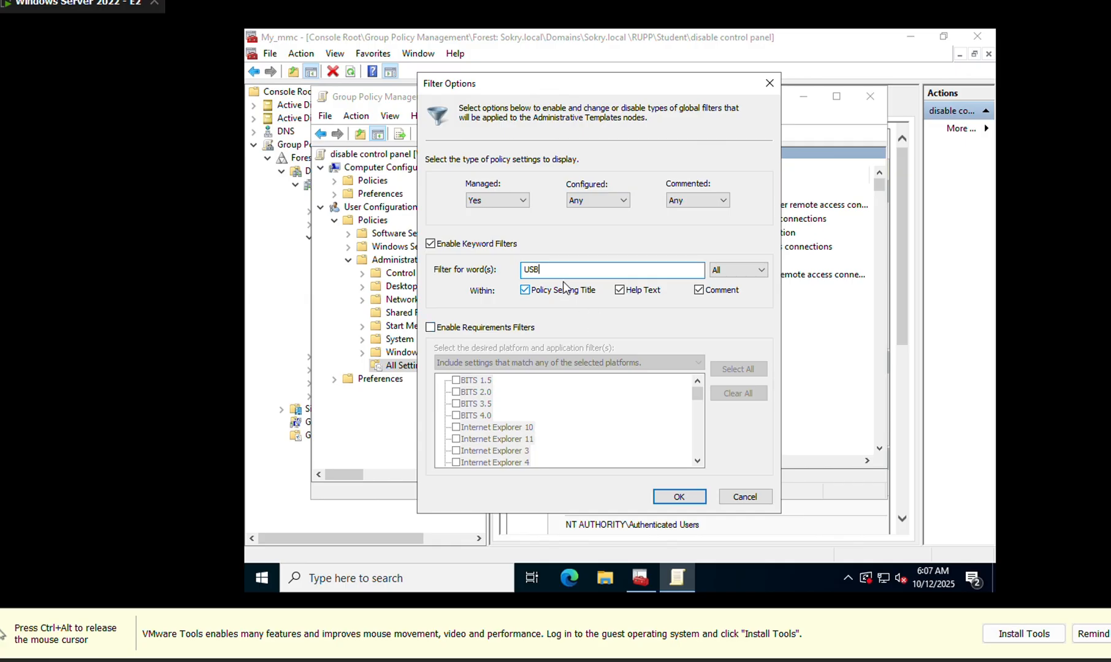
Replace the filter keyword with "control panel" and apply the filter to the Administrative Templates.
type("\\")
key("BackSpace")
key("BackSpace")
key("BackSpace")
type("control pame")
key("BackSpace")
key("BackSpace")
type("nel")
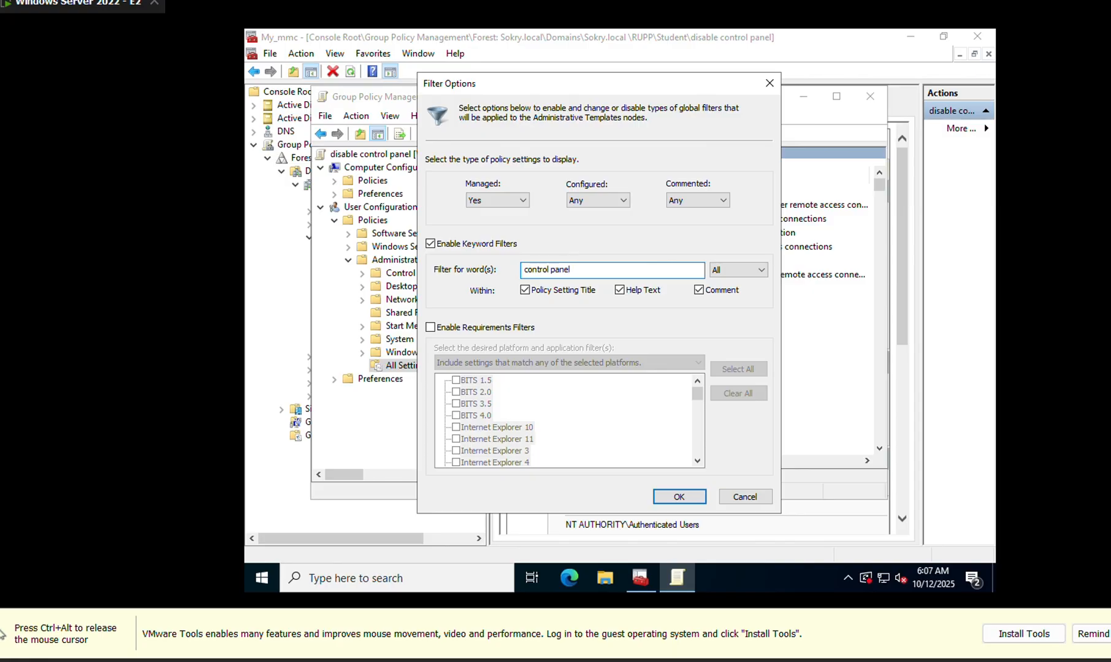
left_click(691, 496)
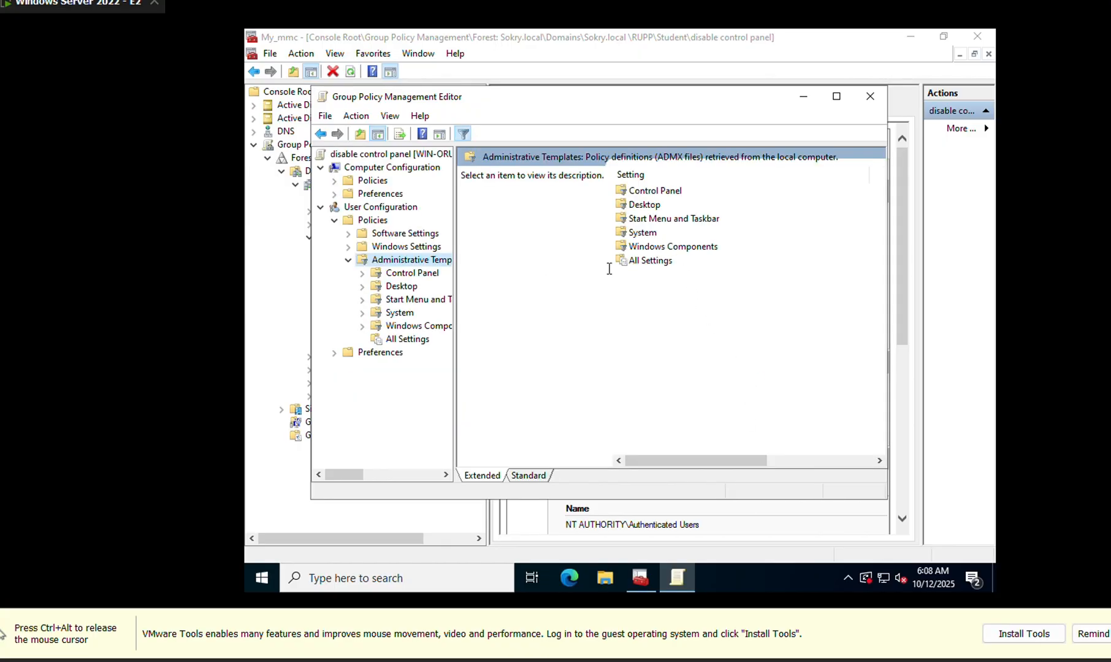
Find "Prohibit access to Control Panel and PC settings" in the filtered All Settings list and open it for editing.
double_click(656, 262)
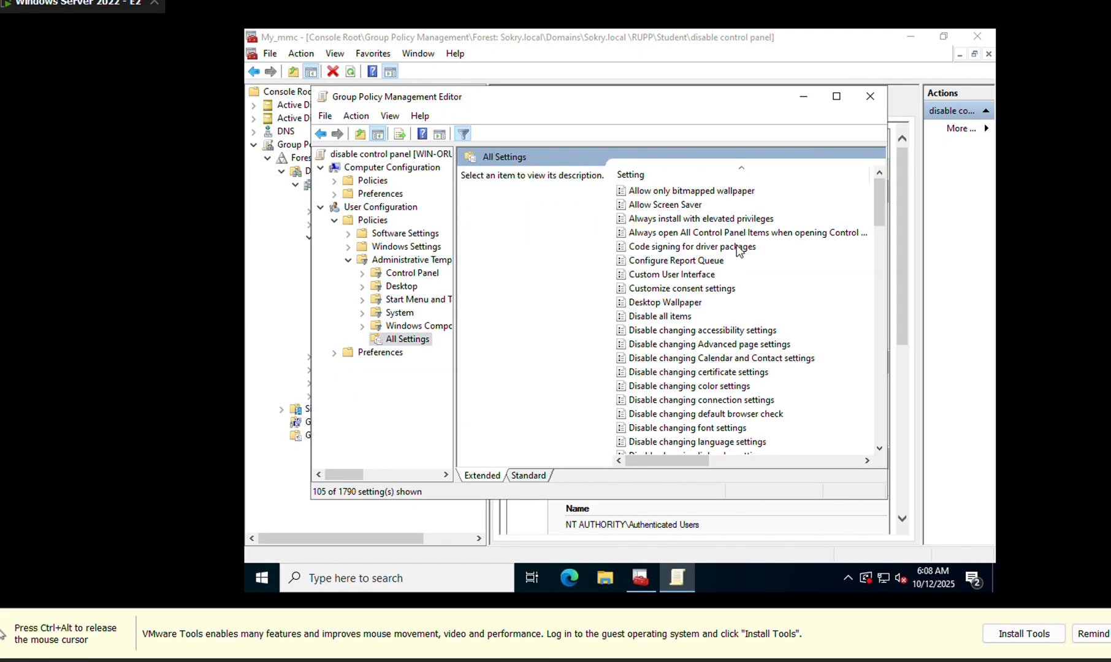
scroll(755, 277, "down", 1)
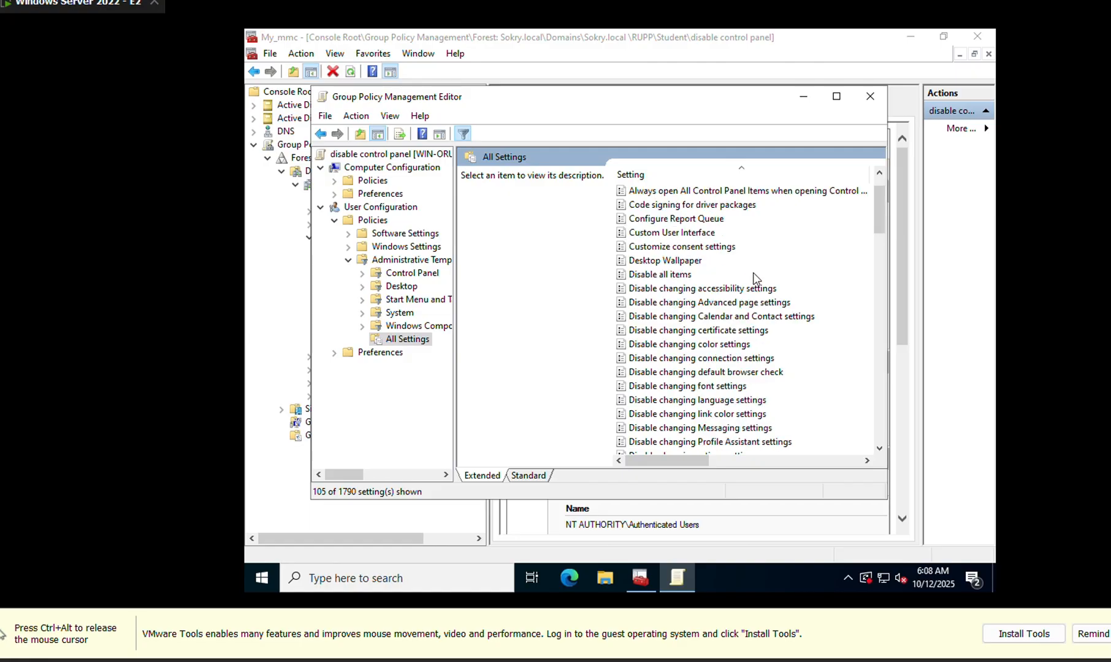
scroll(756, 278, "down", 20)
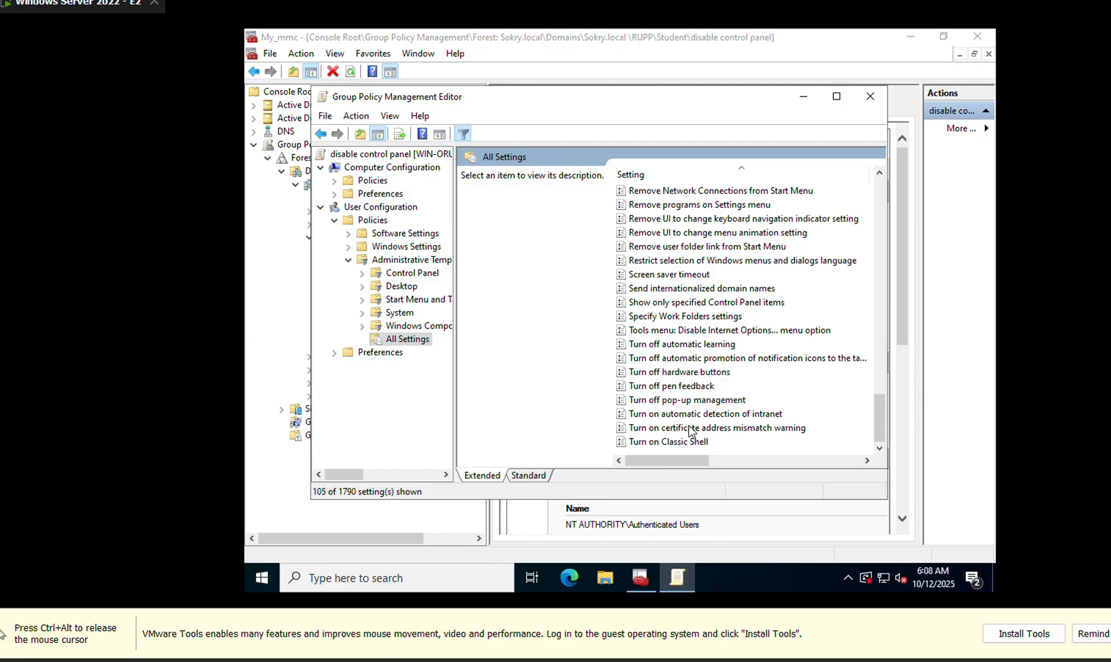
scroll(744, 414, "up", 2)
scroll(730, 300, "up", 1)
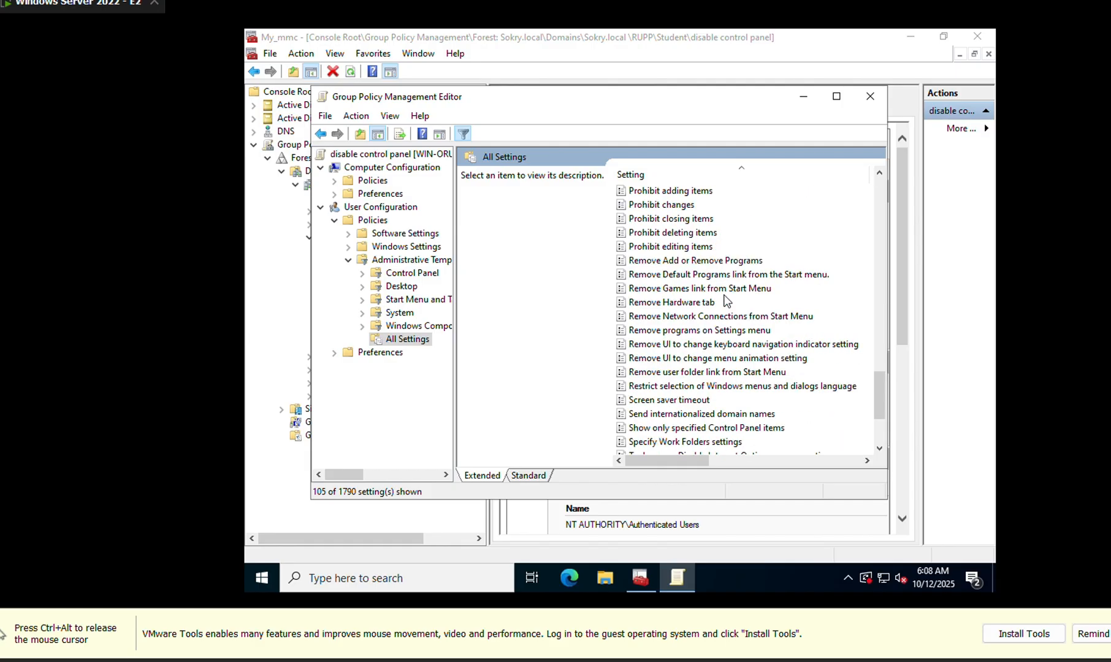
scroll(773, 297, "up", 1)
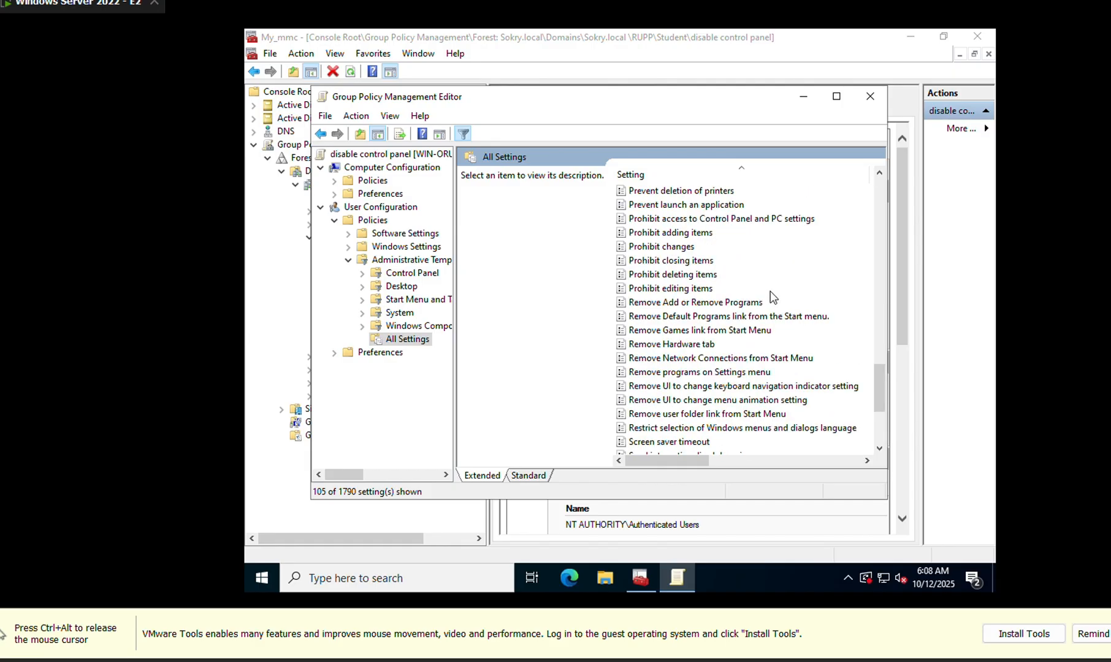
left_click(697, 221)
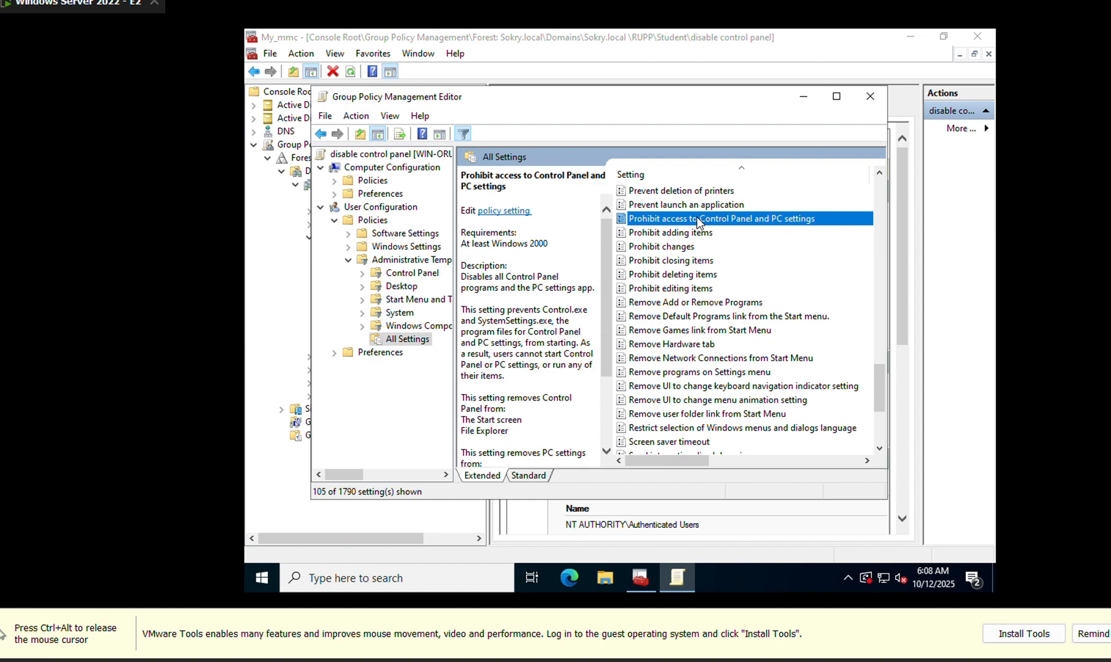
double_click(701, 217)
right_click(701, 215)
left_click(647, 195)
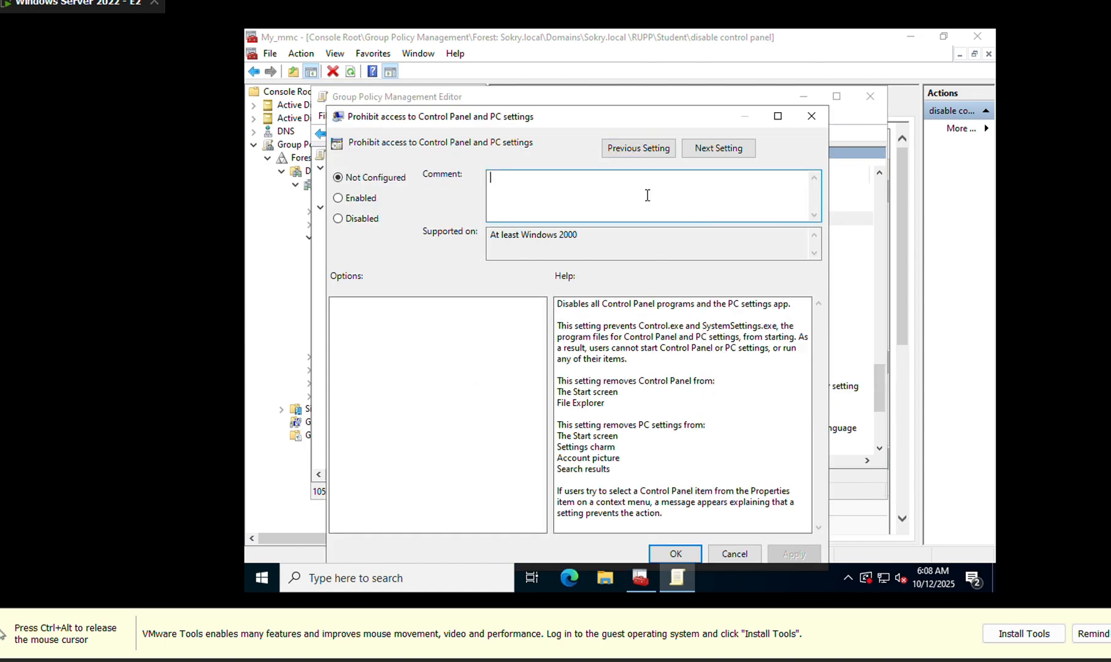
Set "Prohibit access to Control Panel and PC settings" to Enabled, apply it, and close the Group Policy Management Editor.
left_click(338, 198)
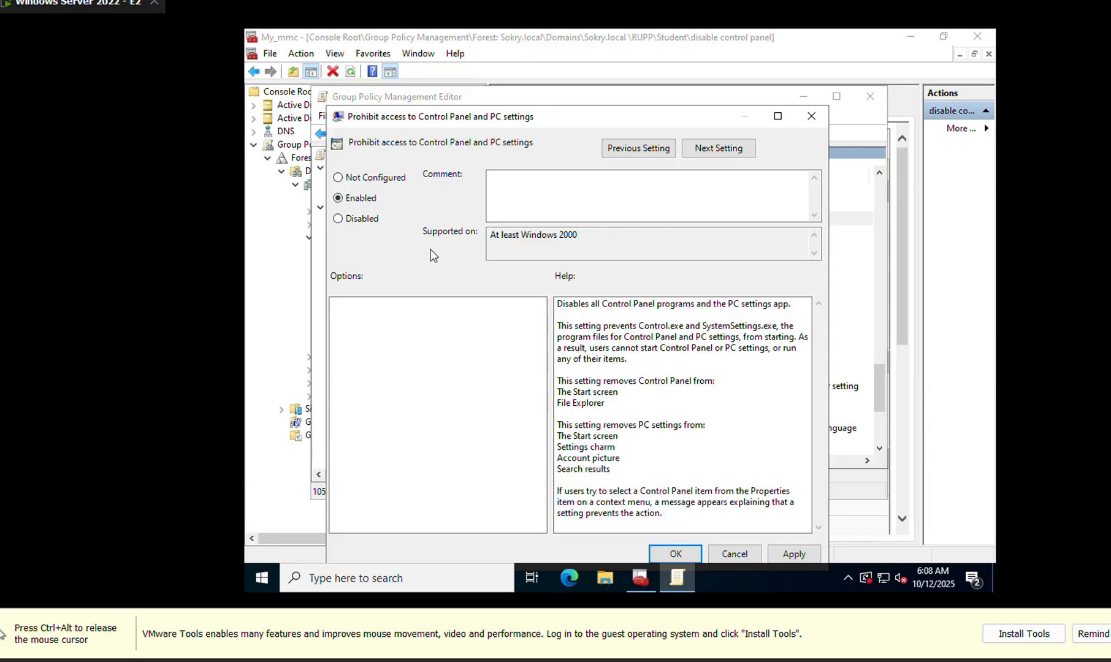
left_click(793, 553)
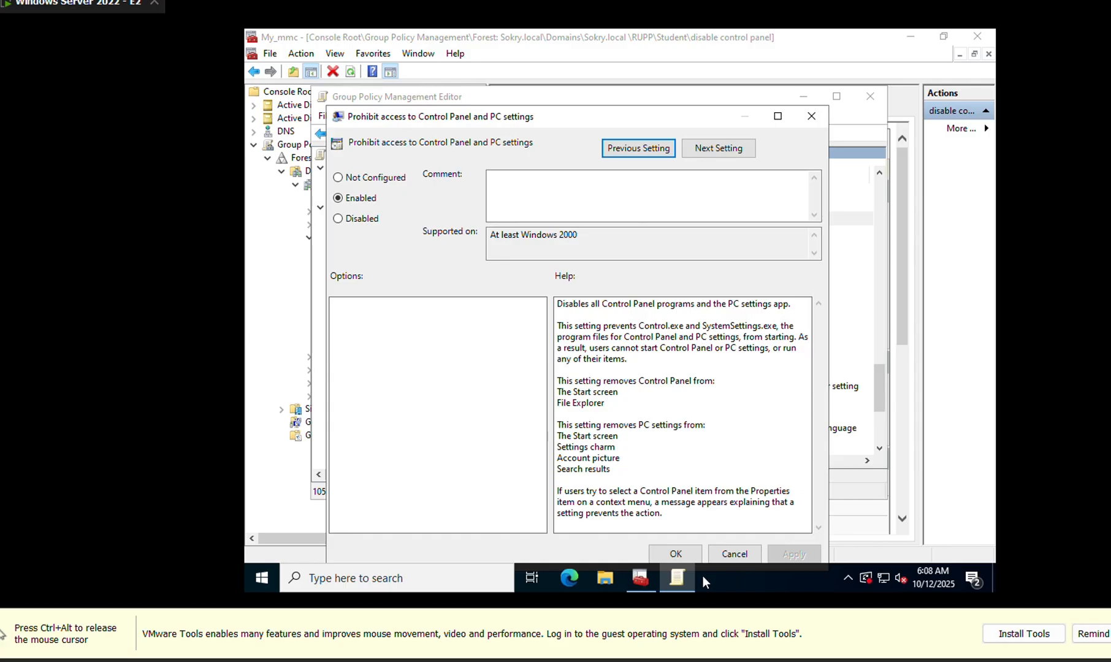
left_click(666, 554)
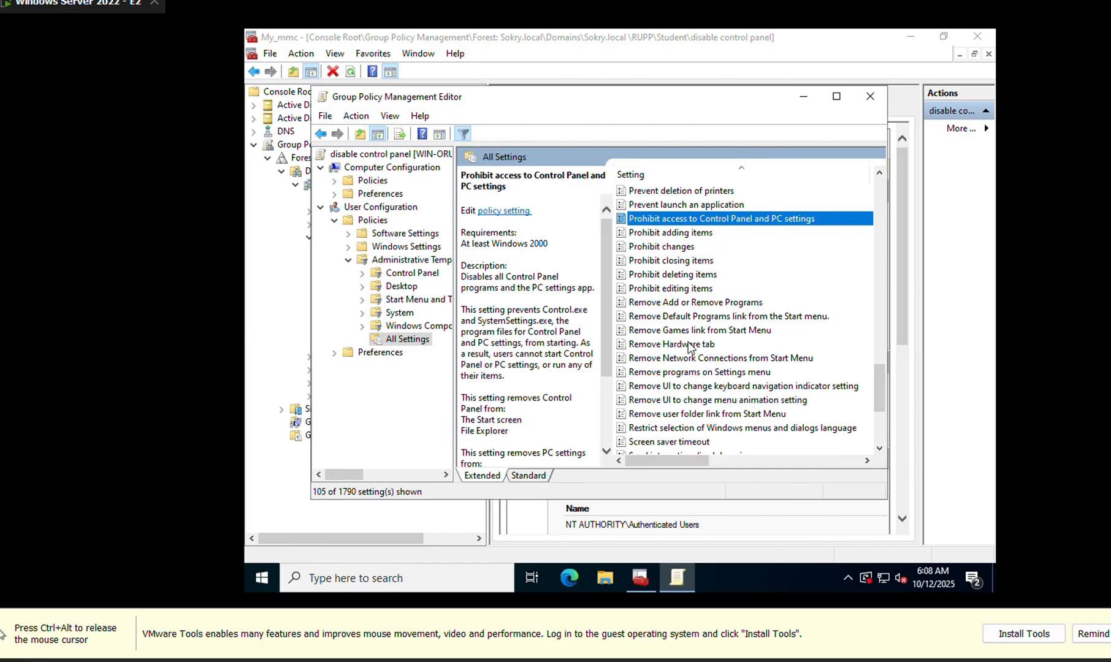
scroll(705, 331, "down", 4)
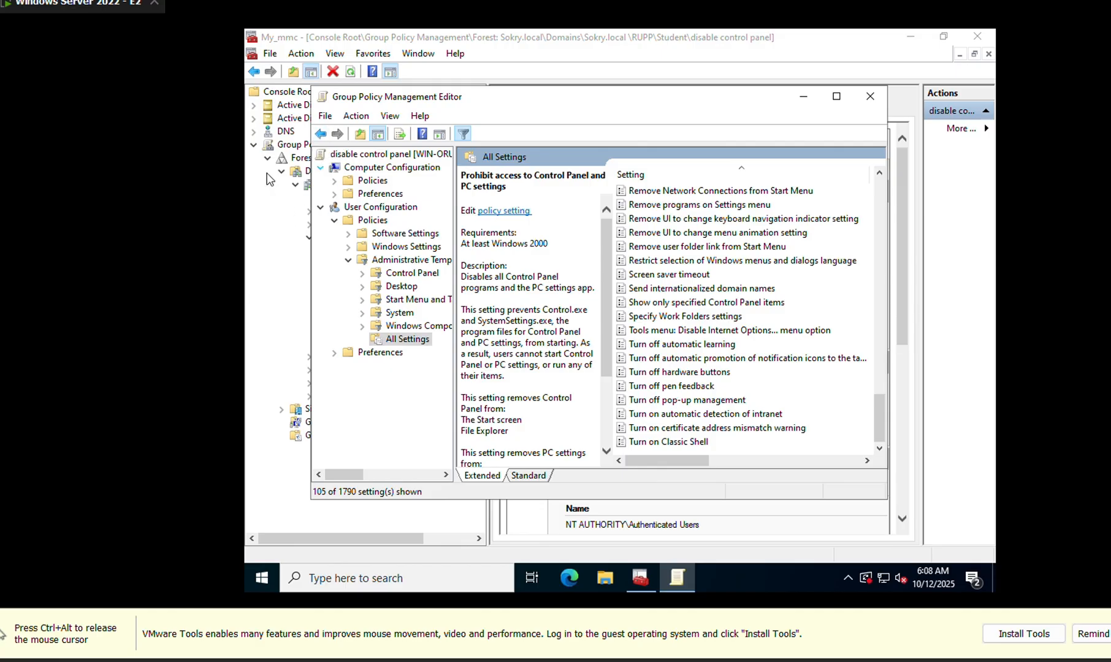
left_click(869, 97)
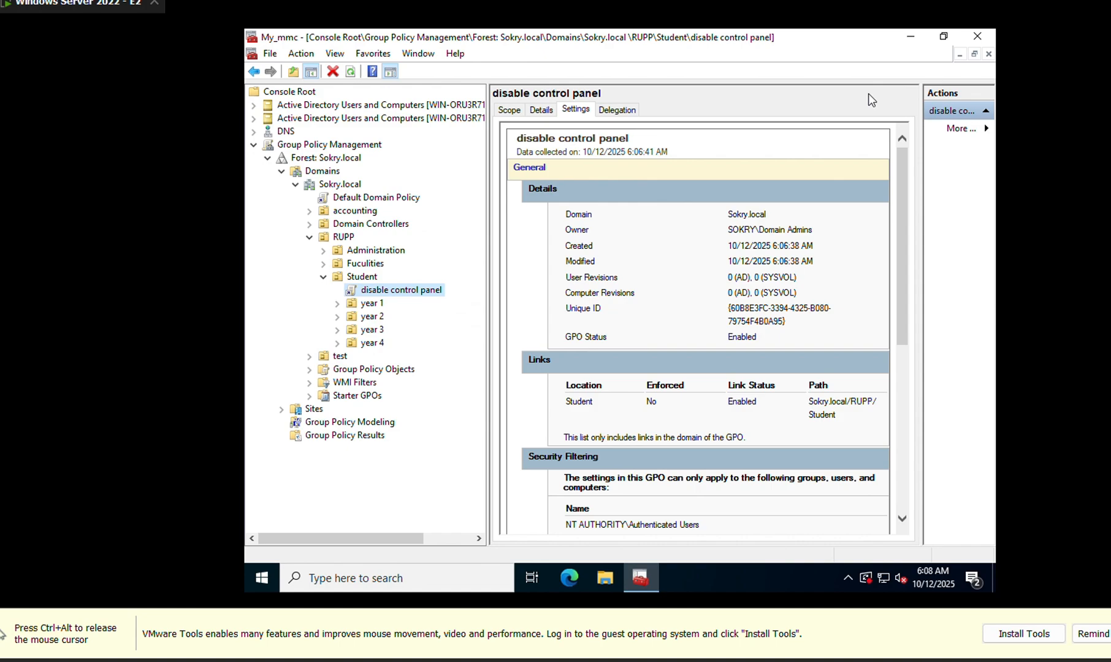
Examine the members of the year 1 unit under RUPP, Student in Active Directory Users and Computers, and collapse the tree again.
left_click(409, 298)
left_click(254, 106)
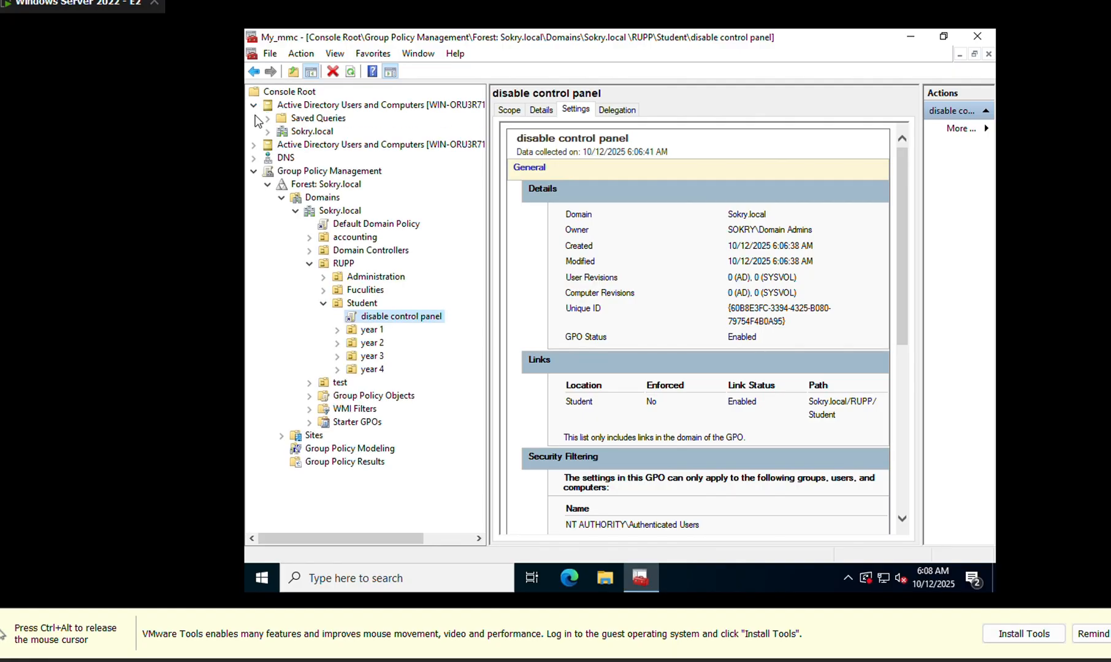
left_click(254, 146)
left_click(312, 171)
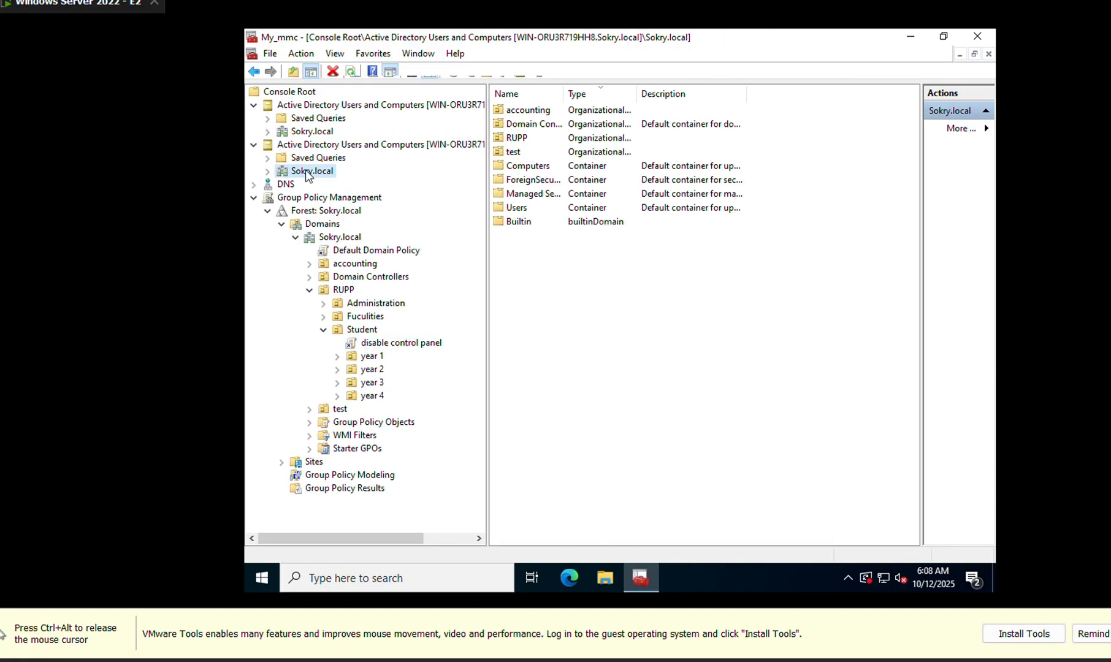
double_click(565, 139)
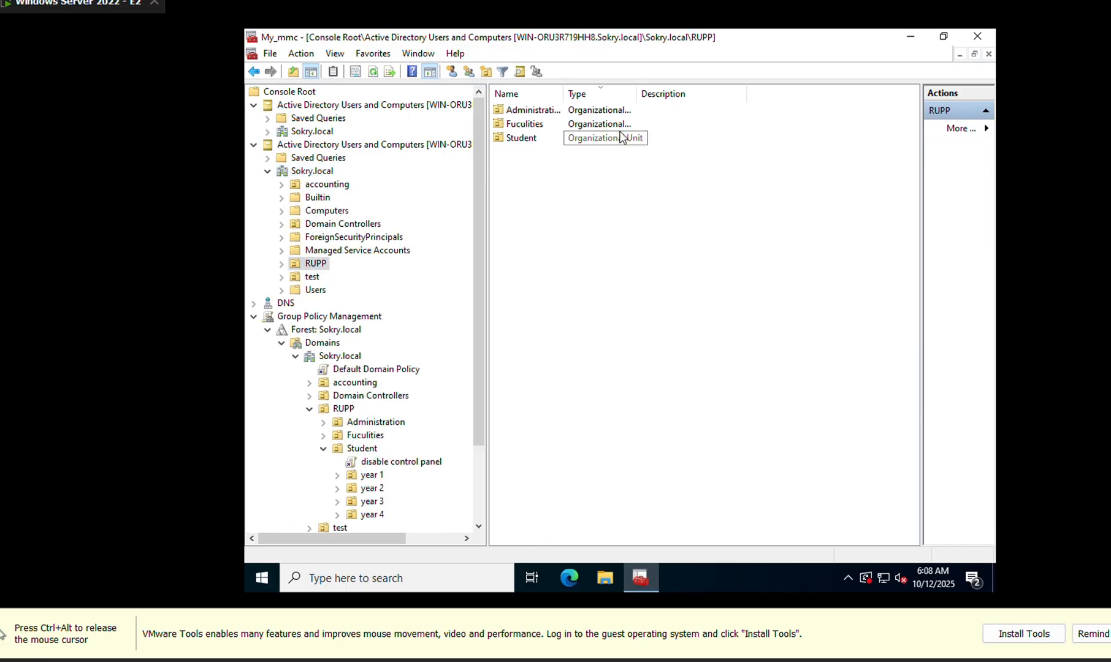
double_click(538, 136)
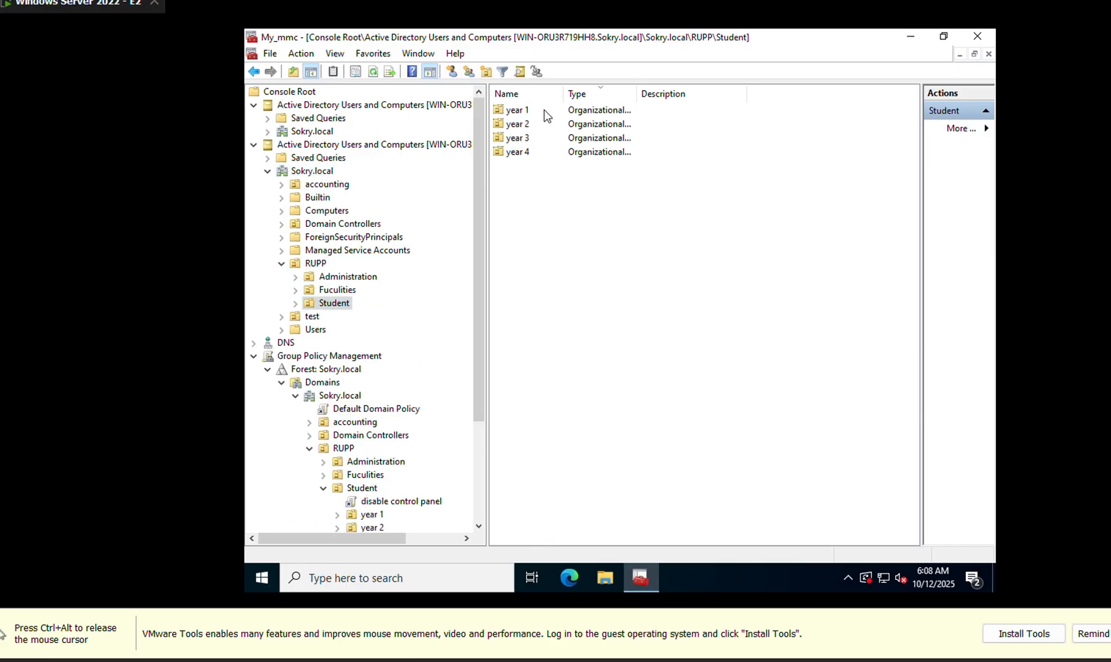
double_click(543, 110)
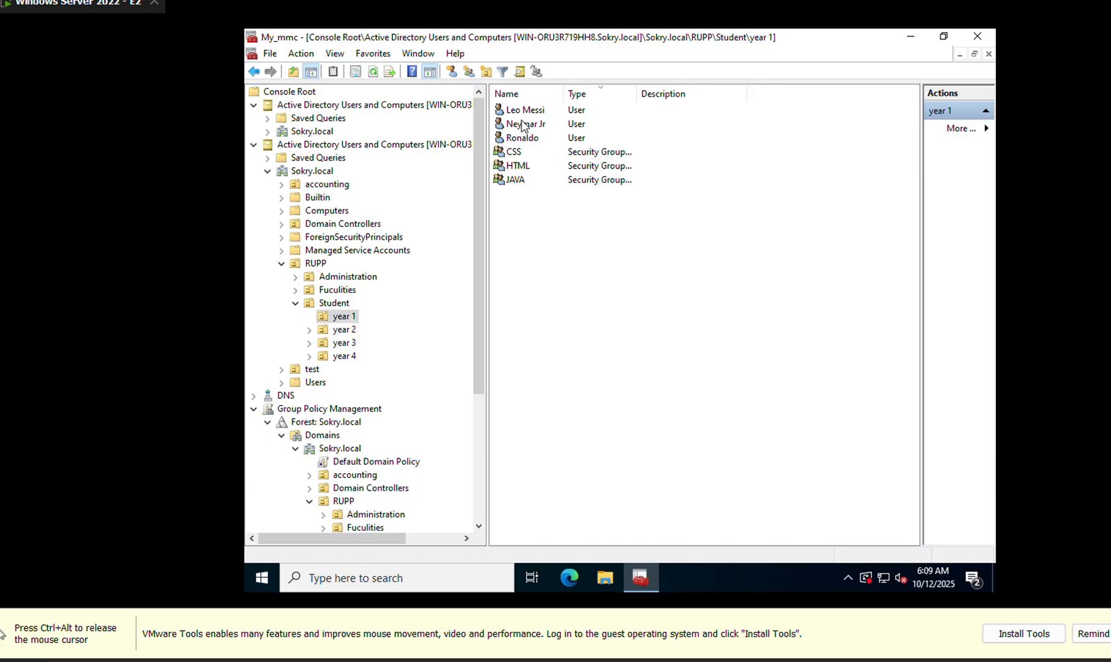
left_click(254, 145)
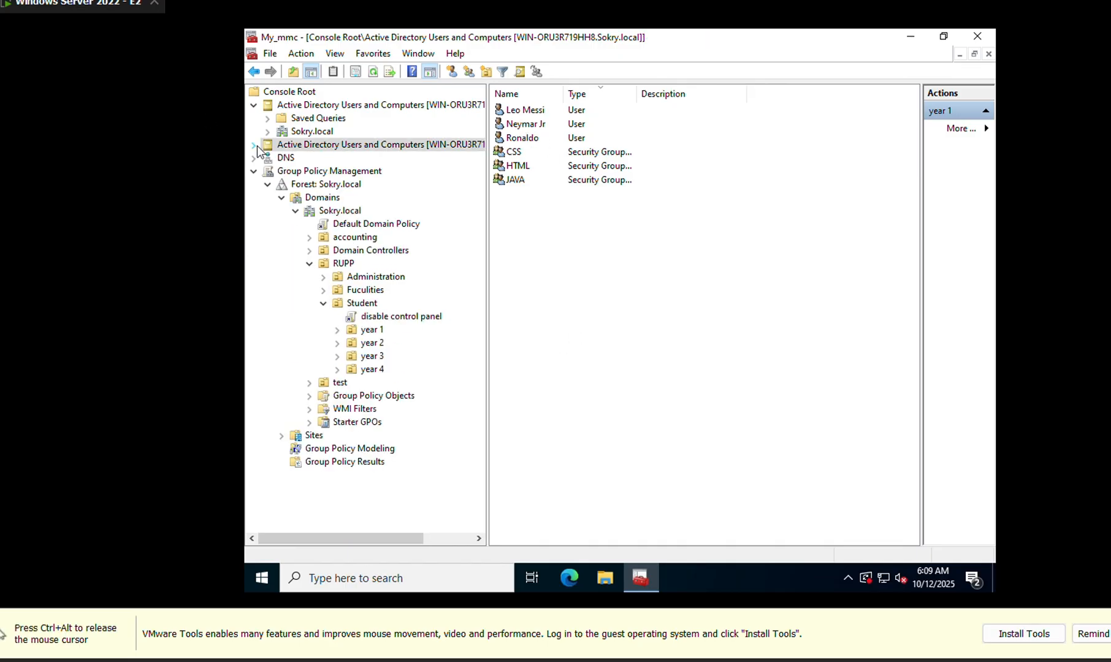
left_click(254, 106)
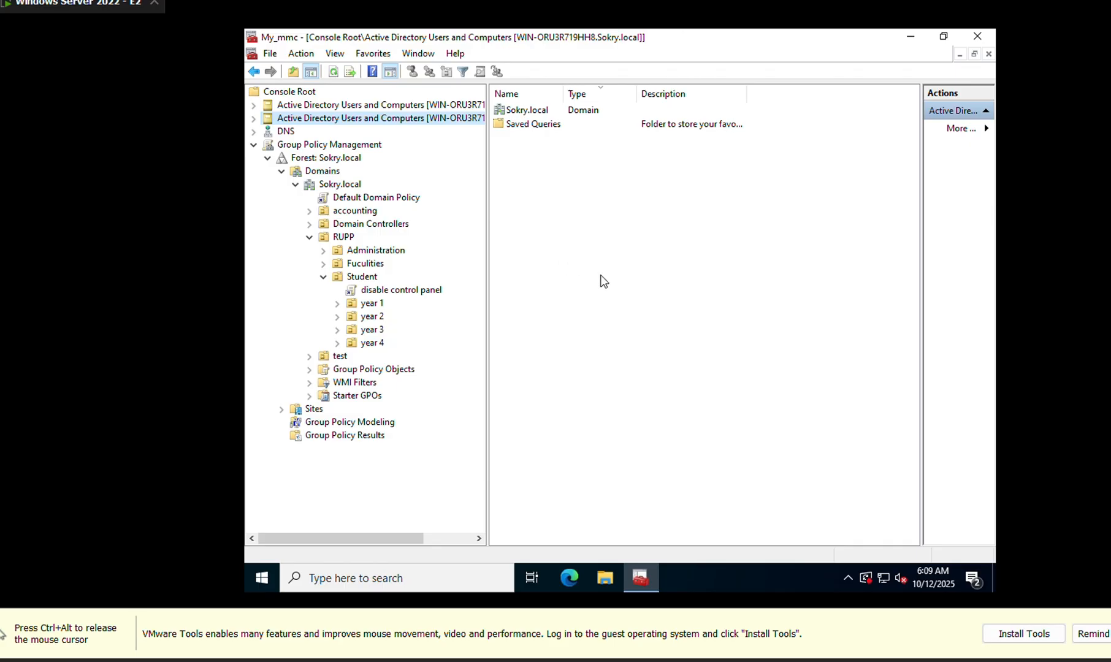
Switch to the Word document and review the remaining GPOs in the table, down to number 10.
key("ctrl+alt")
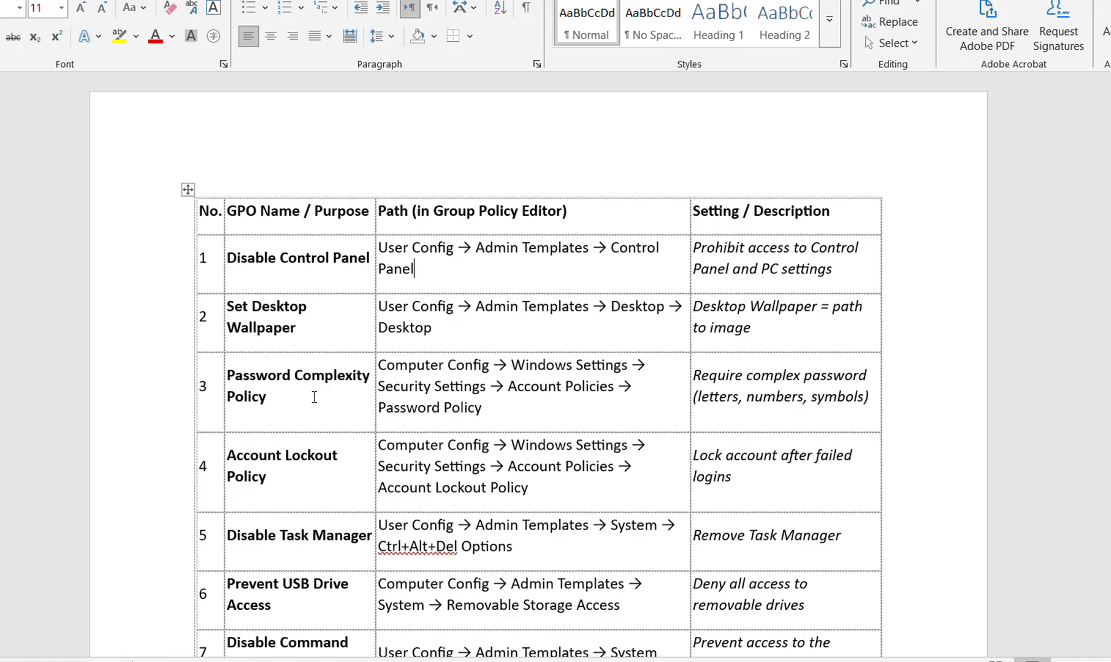
scroll(314, 397, "down", 3)
scroll(314, 397, "down", 2)
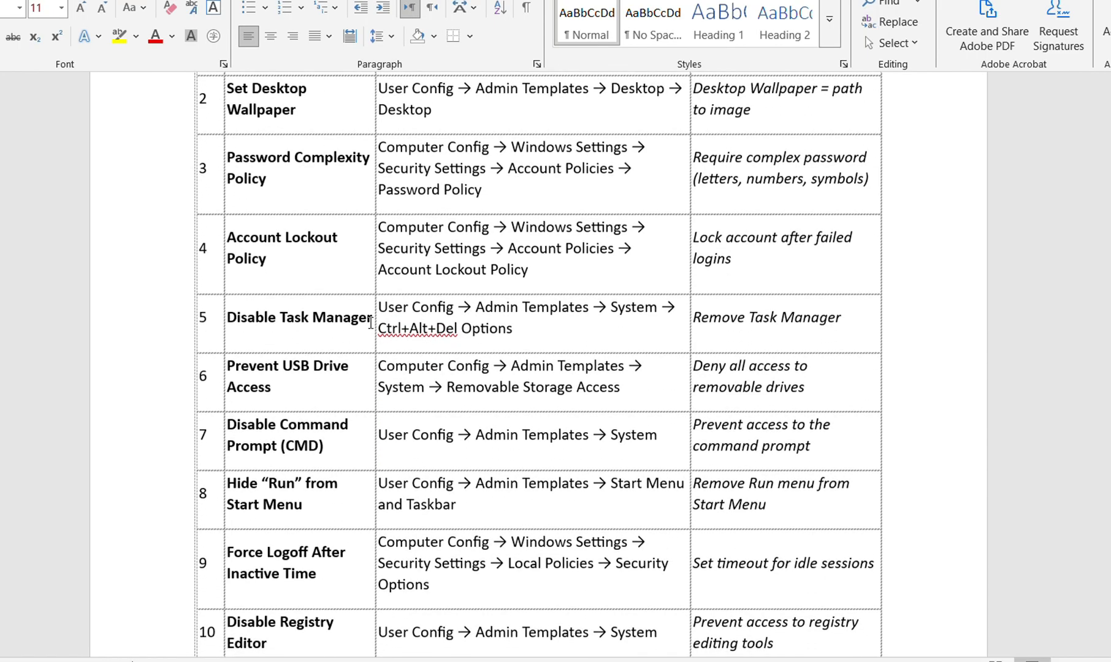
left_click_drag(369, 321, 343, 321)
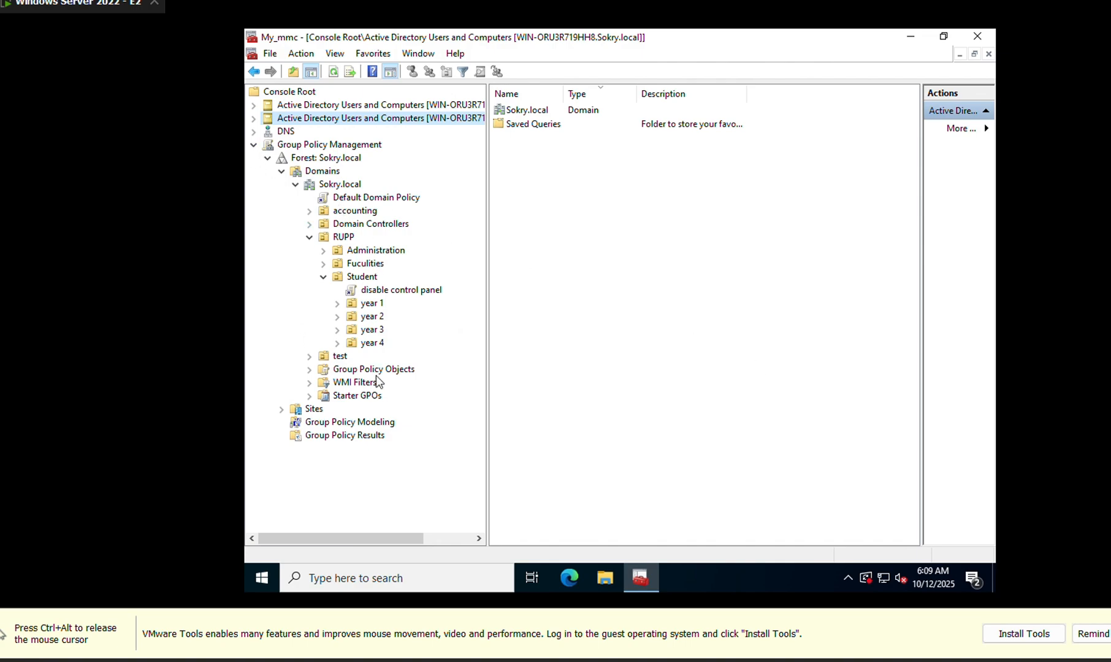
Create a GPO named "remove task mananger" and link it to the Student organizational unit under RUPP.
left_click(349, 279)
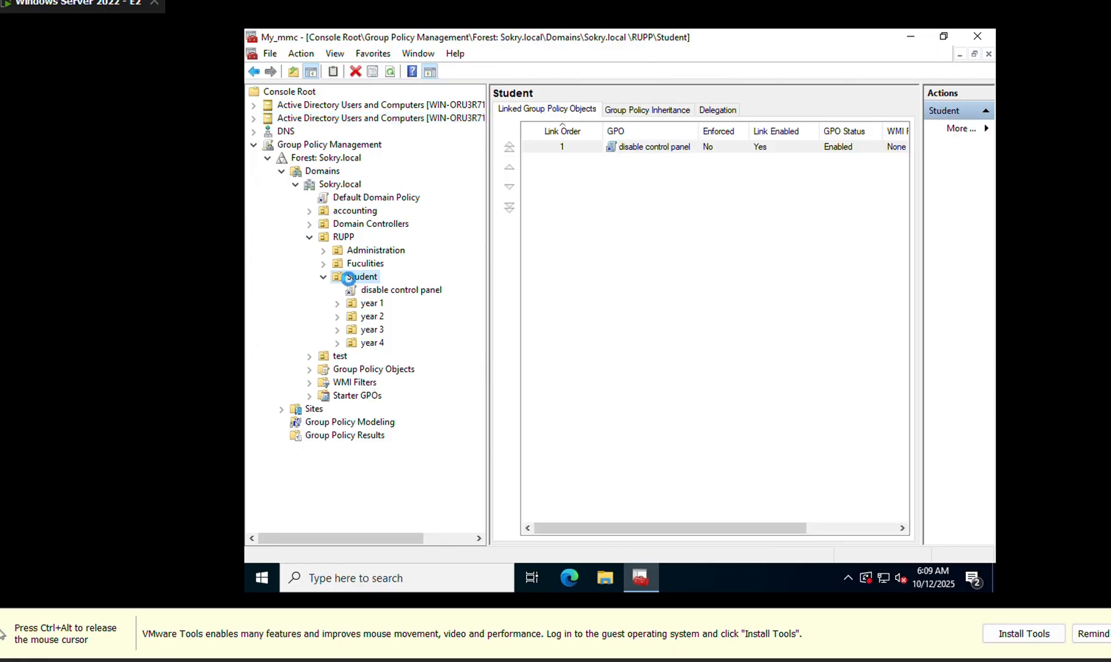
right_click(349, 278)
left_click(447, 293)
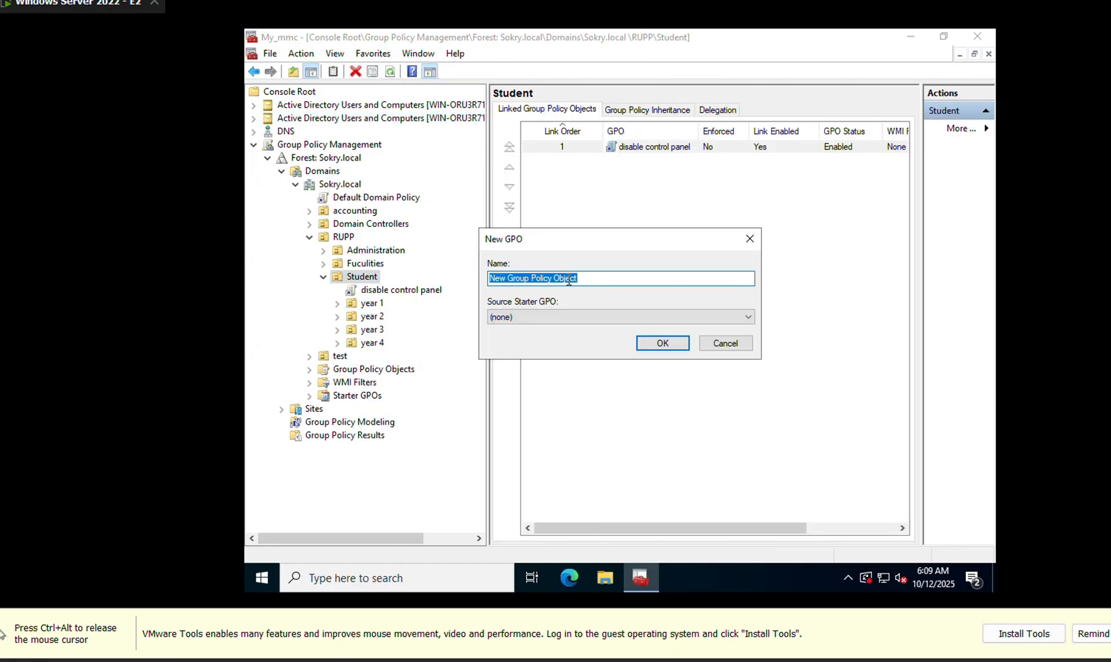
type("remove task mananger")
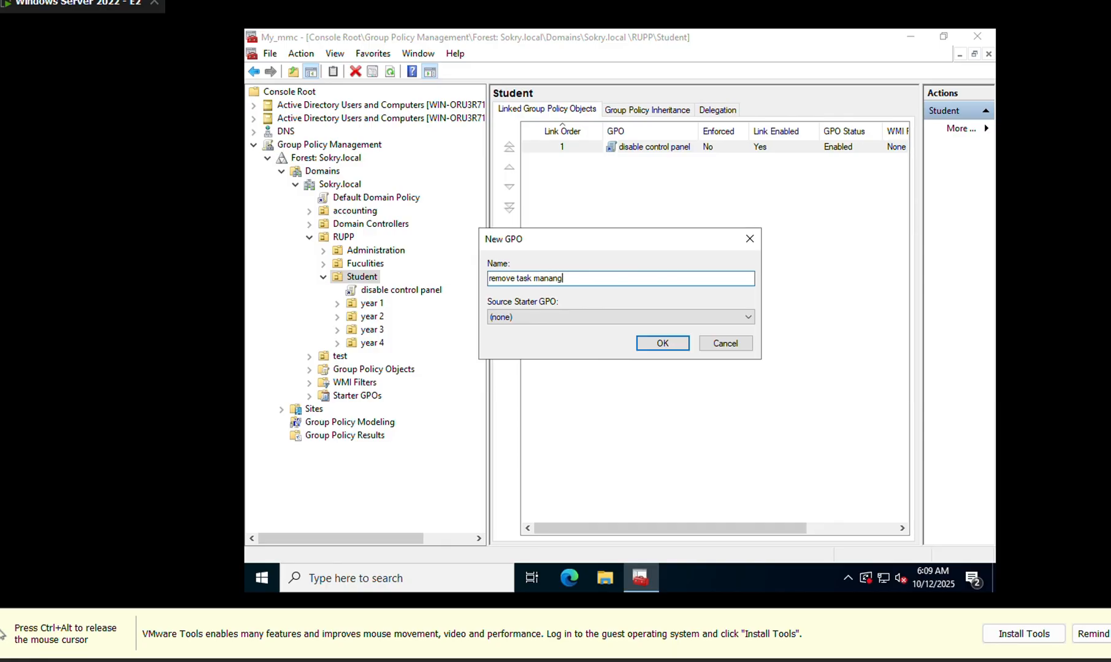
left_click(663, 343)
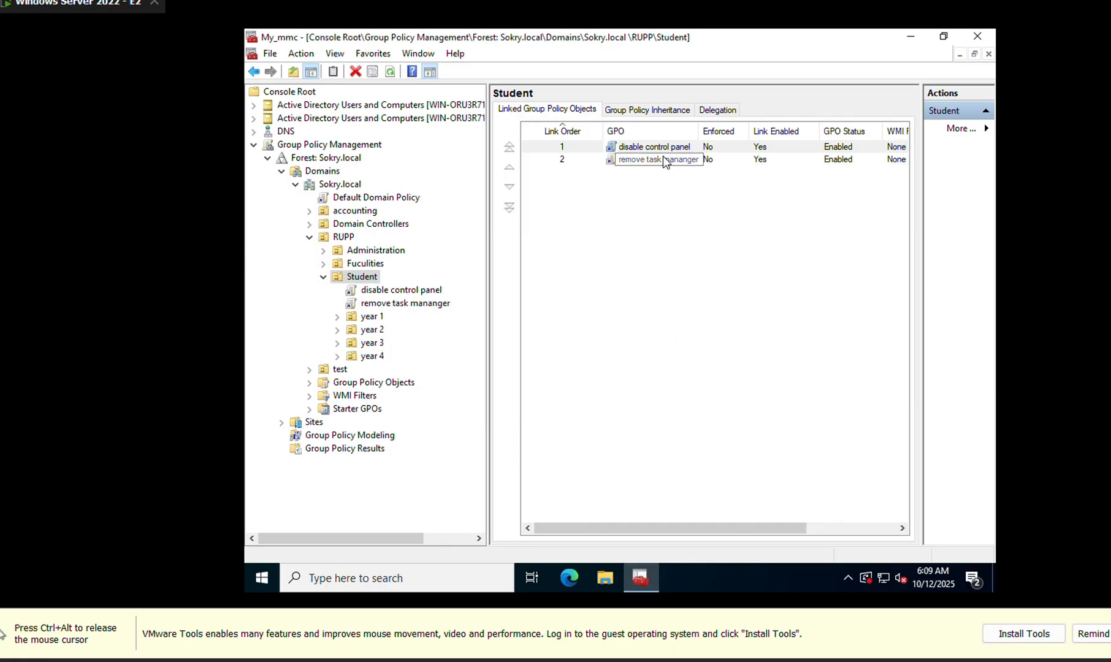
Open the "remove task mananger" GPO for editing and display All Settings under User Configuration, Policies, Administrative Templates.
left_click(663, 155)
right_click(663, 155)
left_click(699, 159)
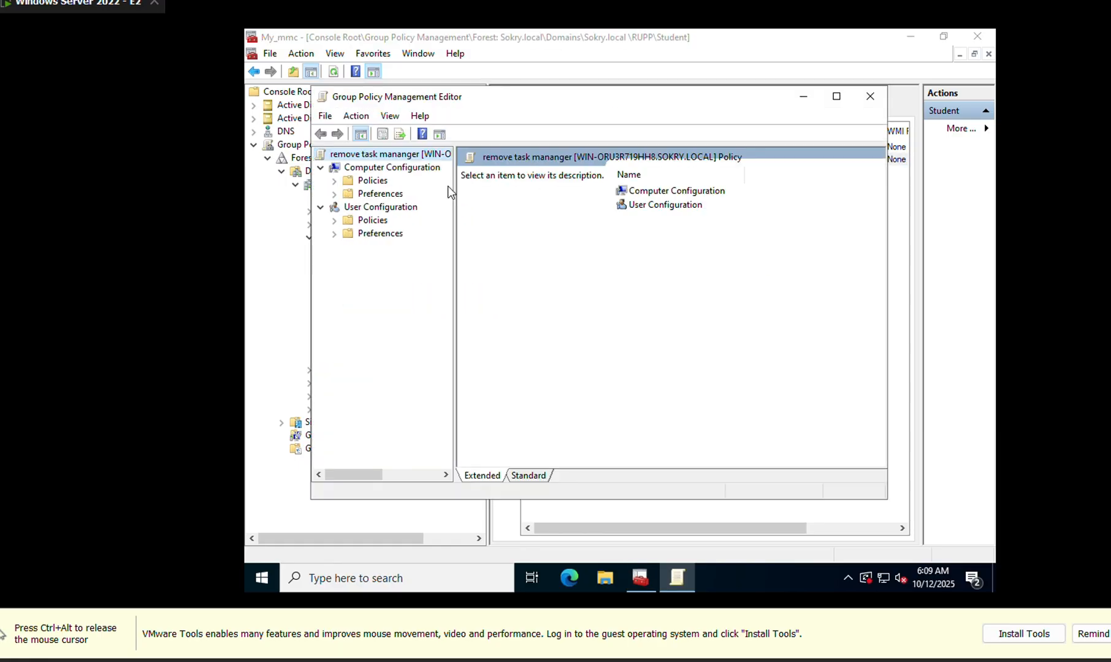
double_click(651, 204)
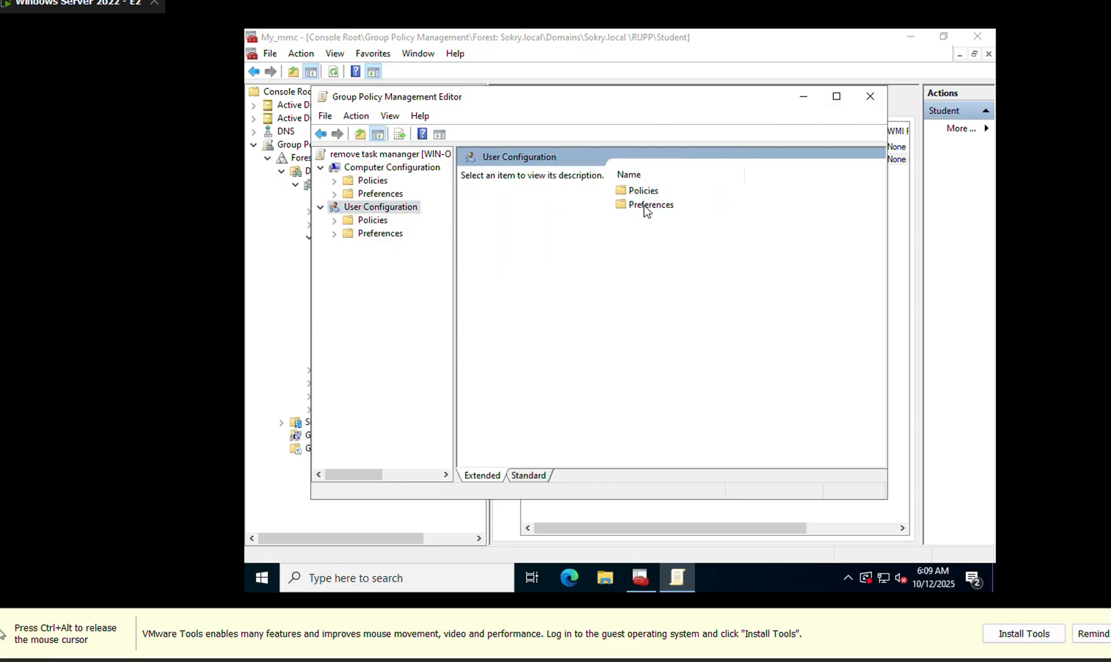
left_click(635, 190)
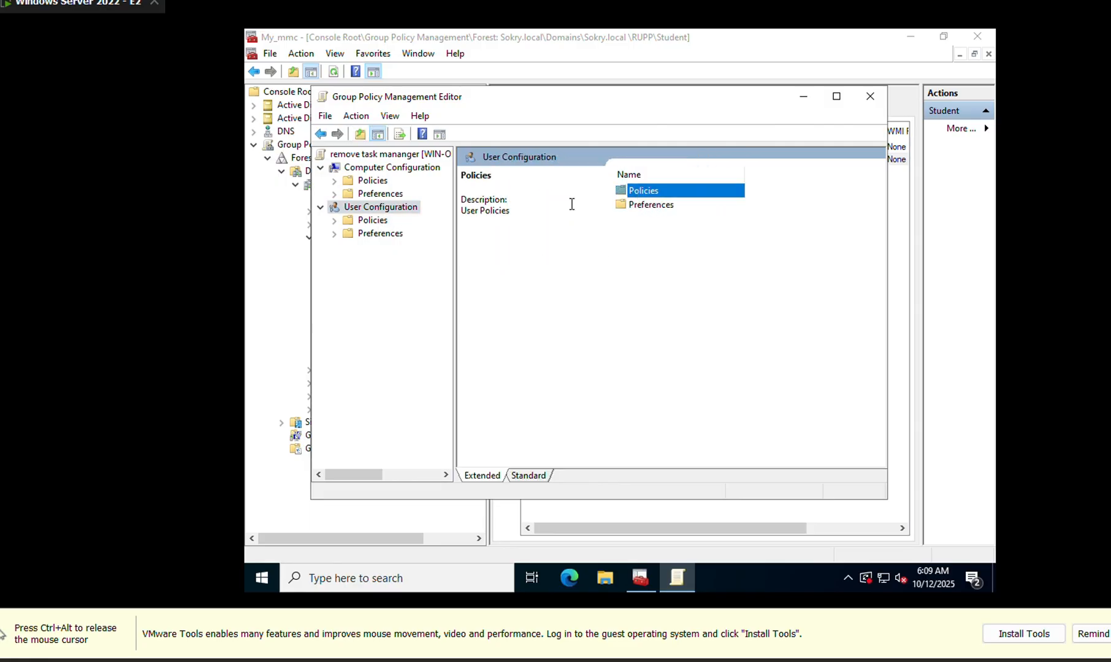
right_click(649, 194)
left_click(380, 219)
left_click(335, 220)
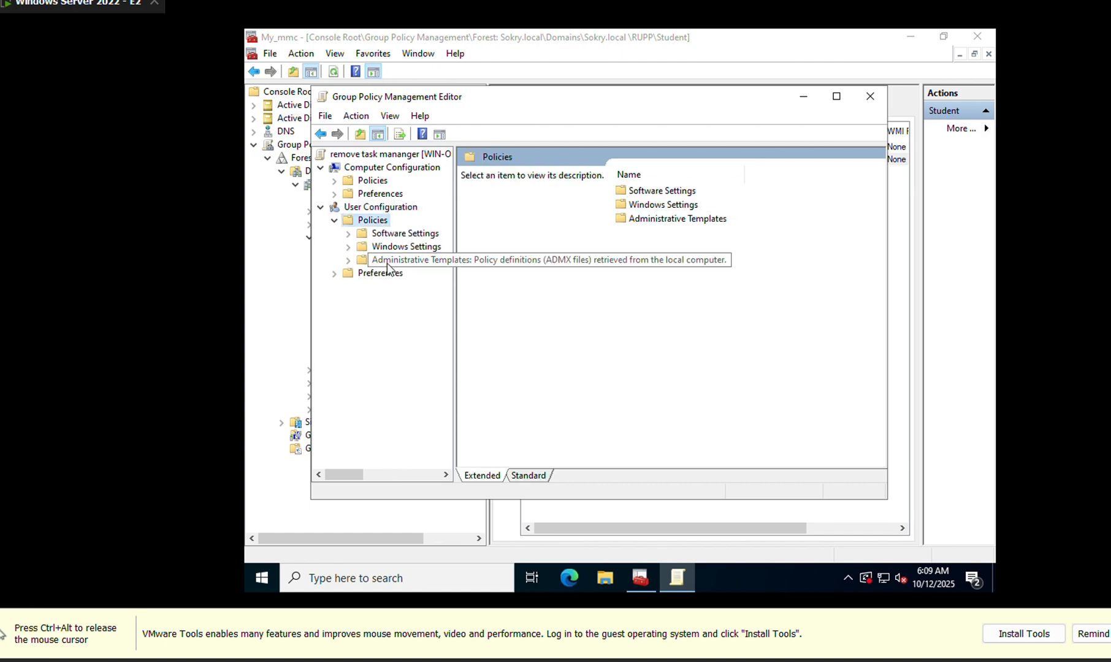
left_click(387, 261)
left_click(660, 292)
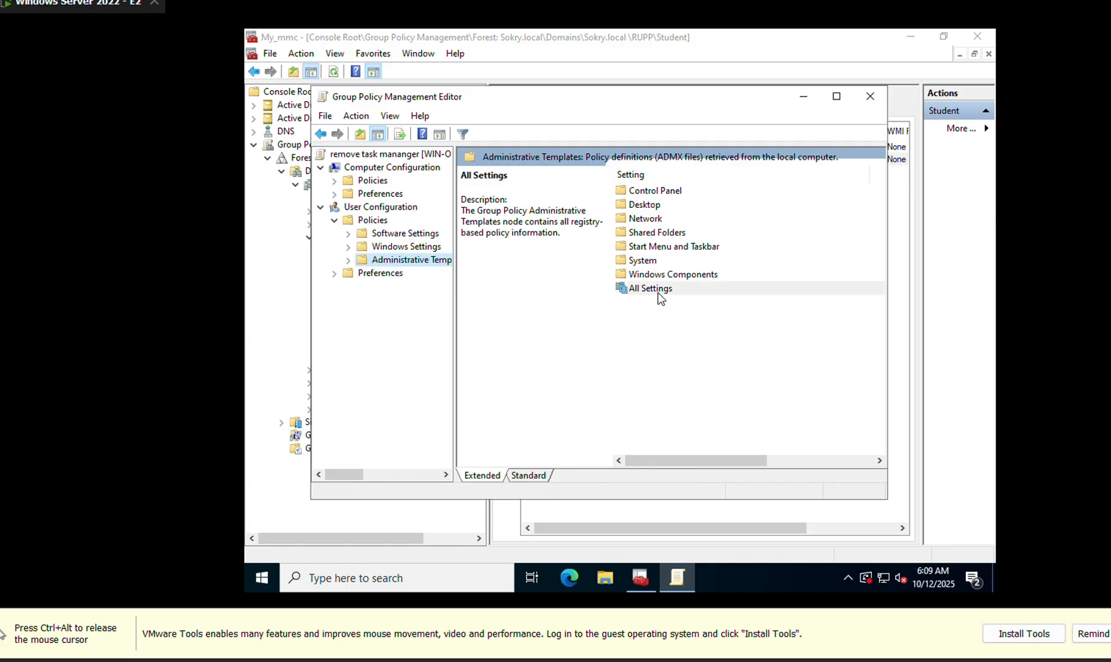
double_click(692, 289)
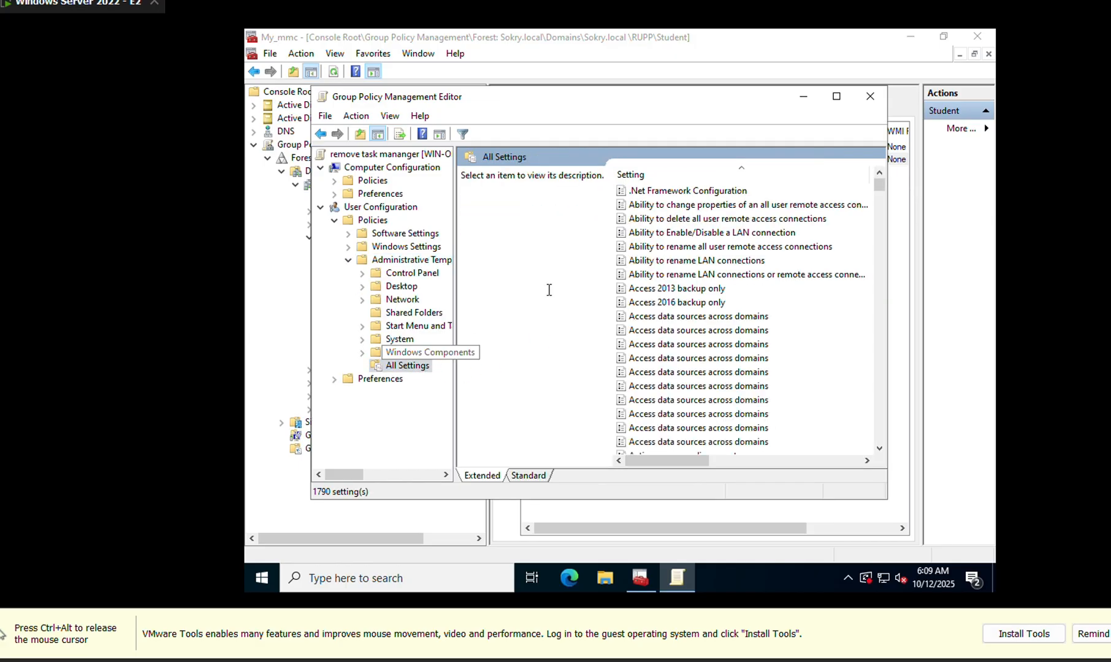
Filter the Administrative Templates by the keyword "task" and display the filtered All Settings list.
scroll(720, 301, "down", 15)
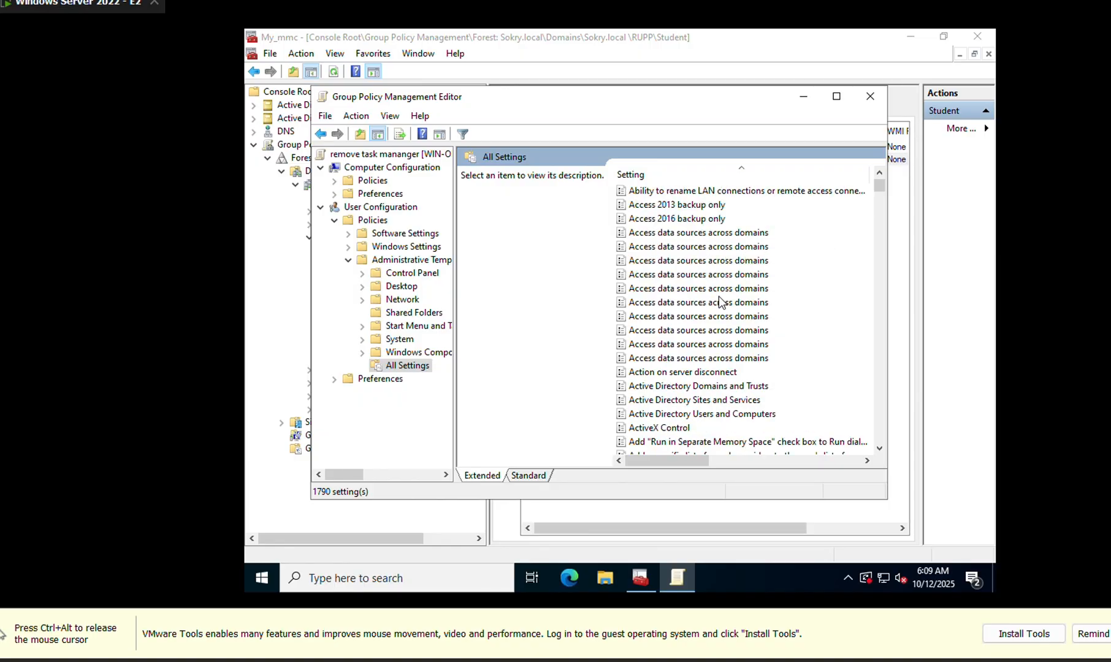
scroll(721, 298, "down", 20)
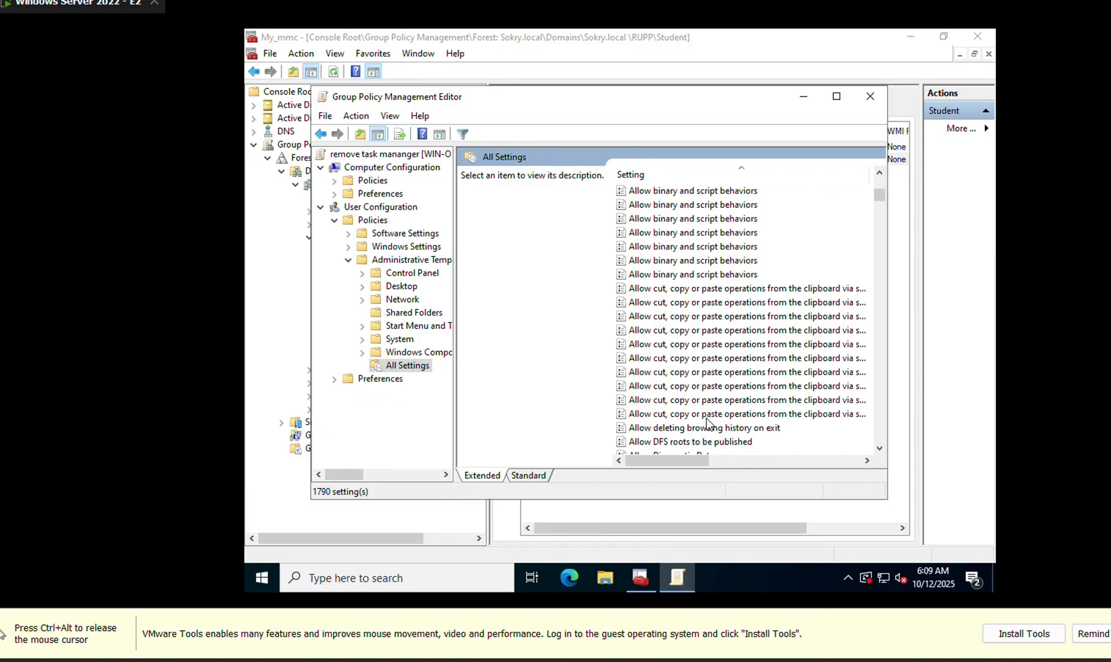
scroll(708, 423, "down", 20)
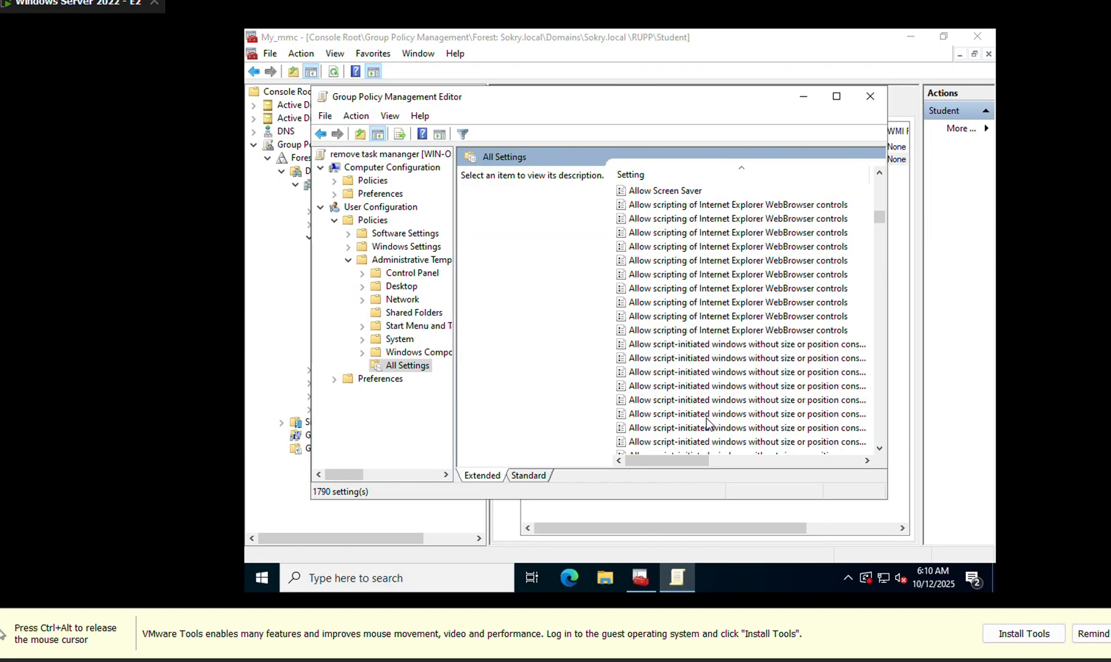
right_click(401, 366)
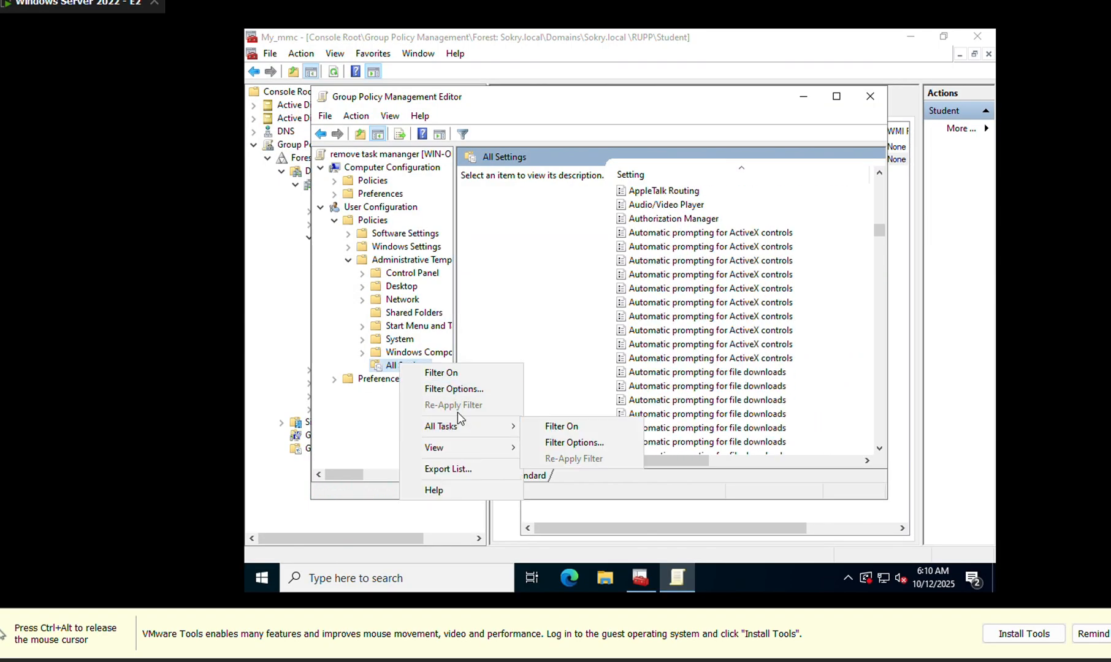
left_click(441, 394)
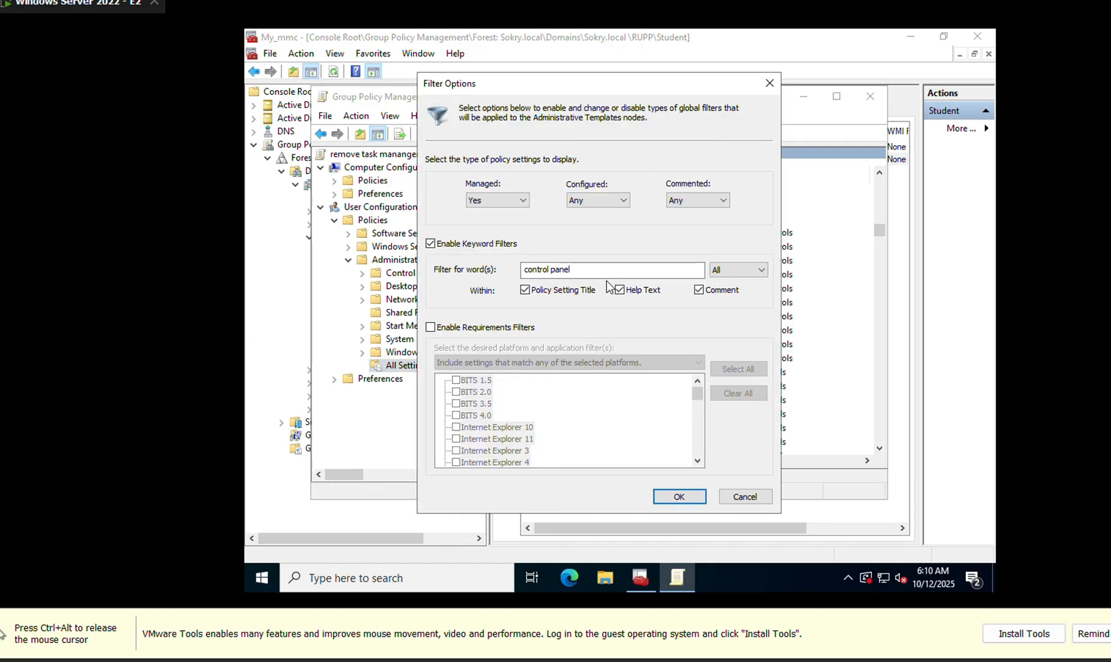
left_click_drag(597, 272, 472, 285)
type("task")
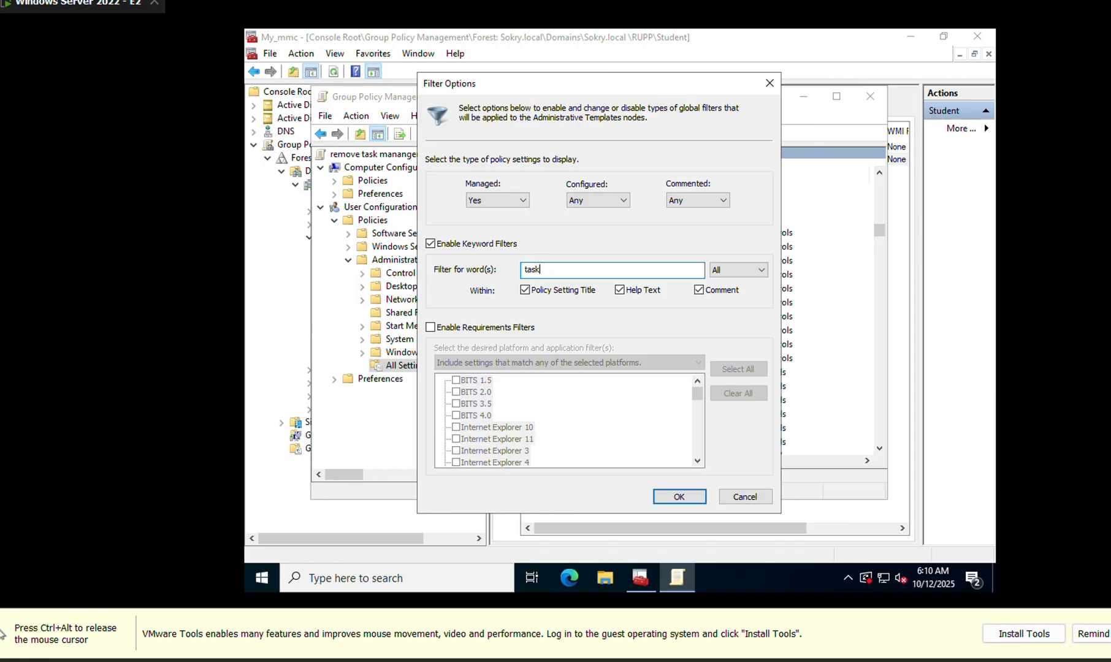
left_click(679, 497)
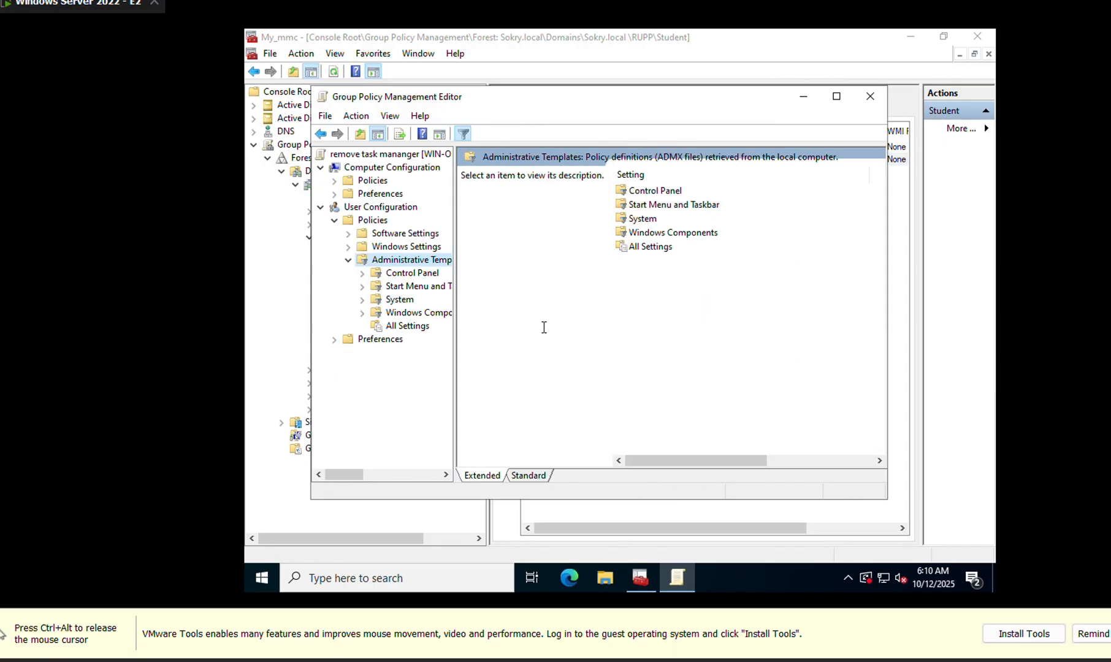
left_click(425, 326)
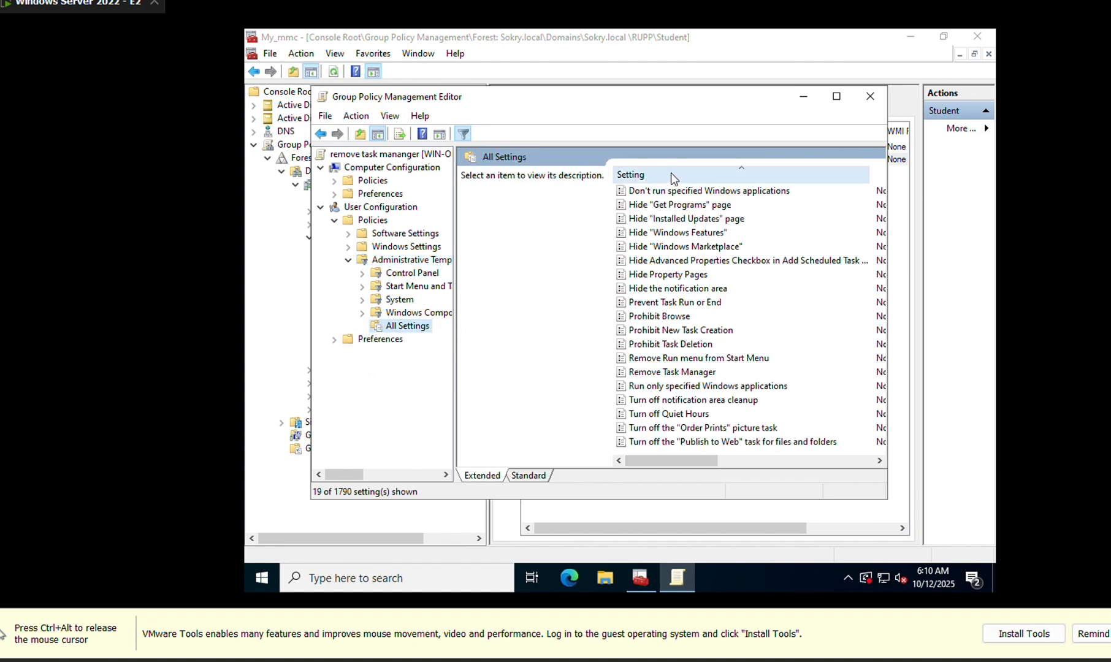
Set the "Remove Task Manager" policy to Enabled, apply it, and close the Group Policy Management Editor.
scroll(743, 305, "right", 1)
scroll(742, 304, "right", 4)
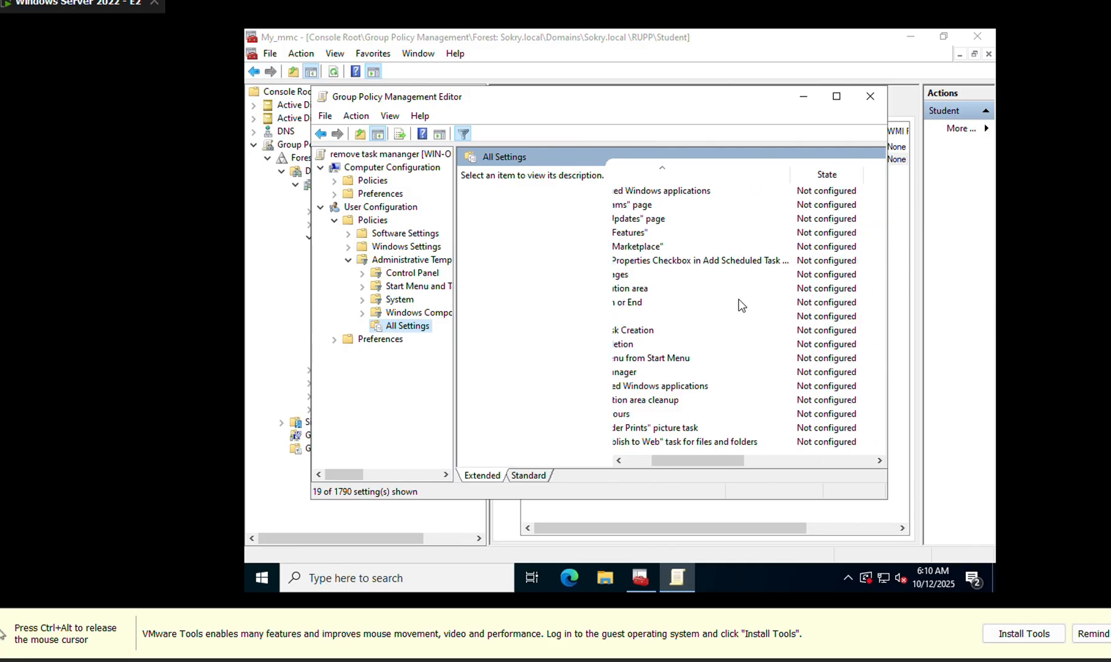
scroll(742, 305, "left", 4)
scroll(732, 403, "left", 1)
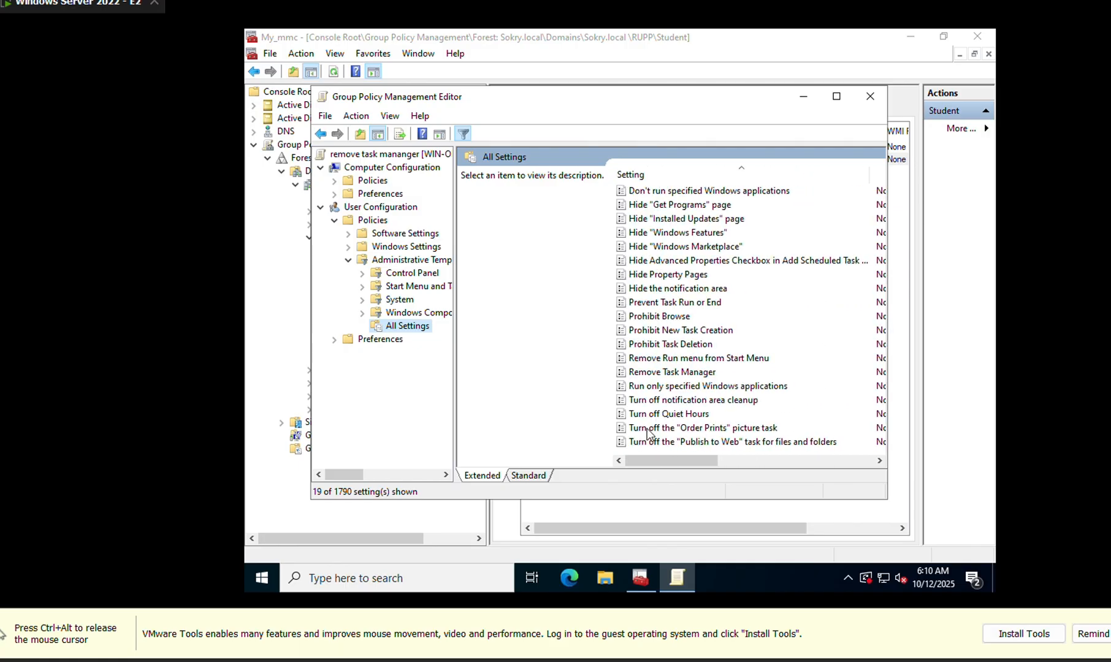
left_click(633, 376)
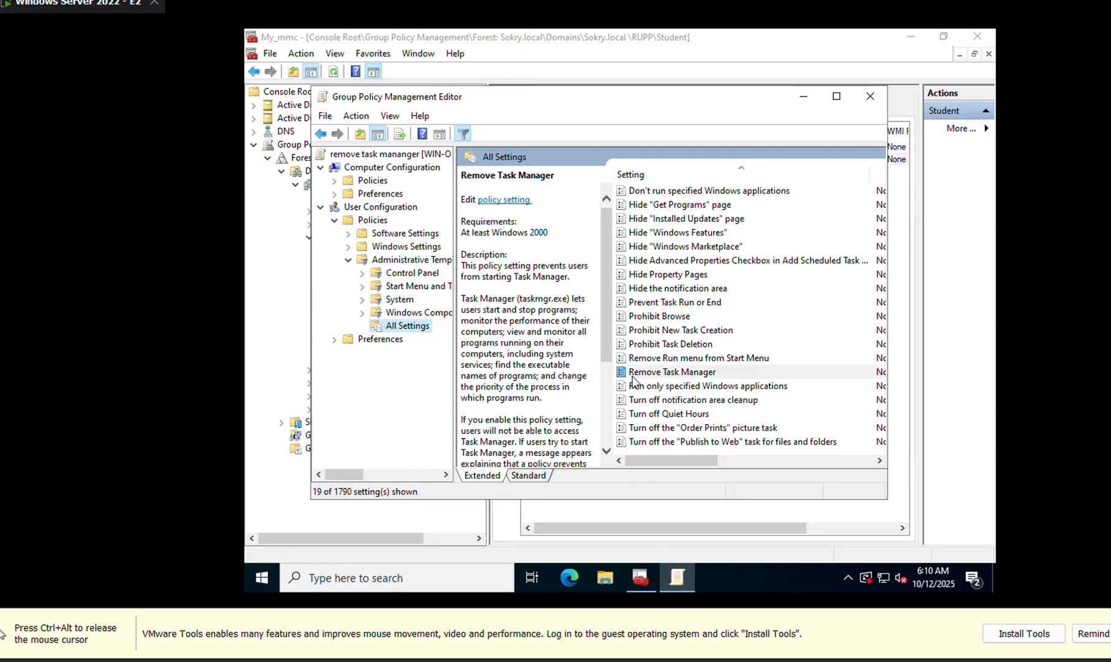
double_click(676, 372)
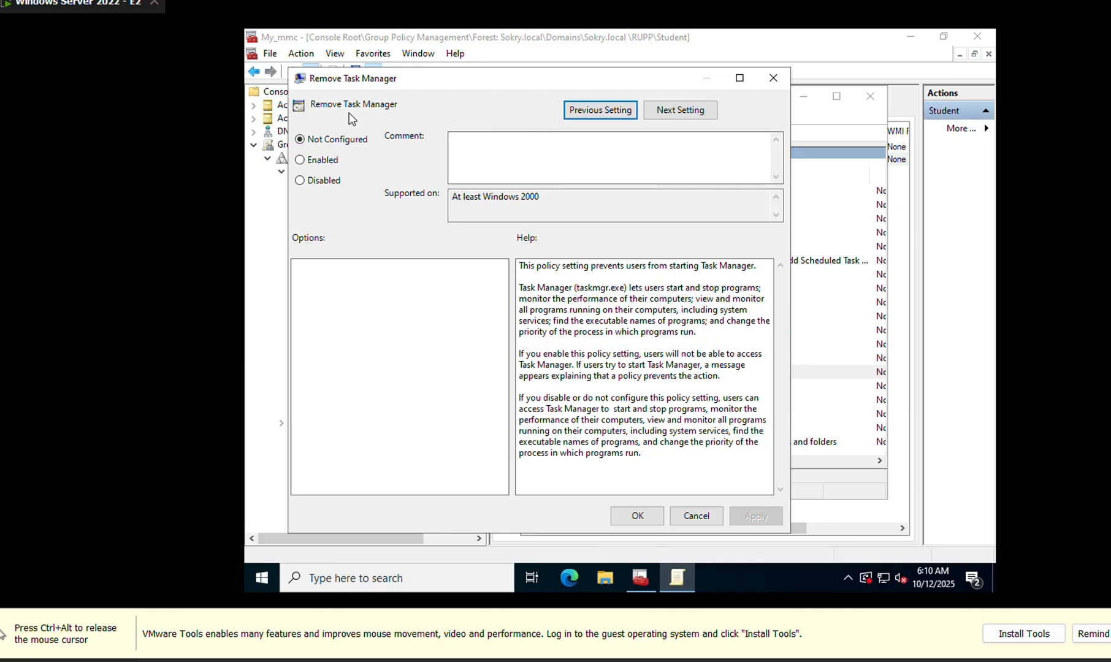
left_click(300, 161)
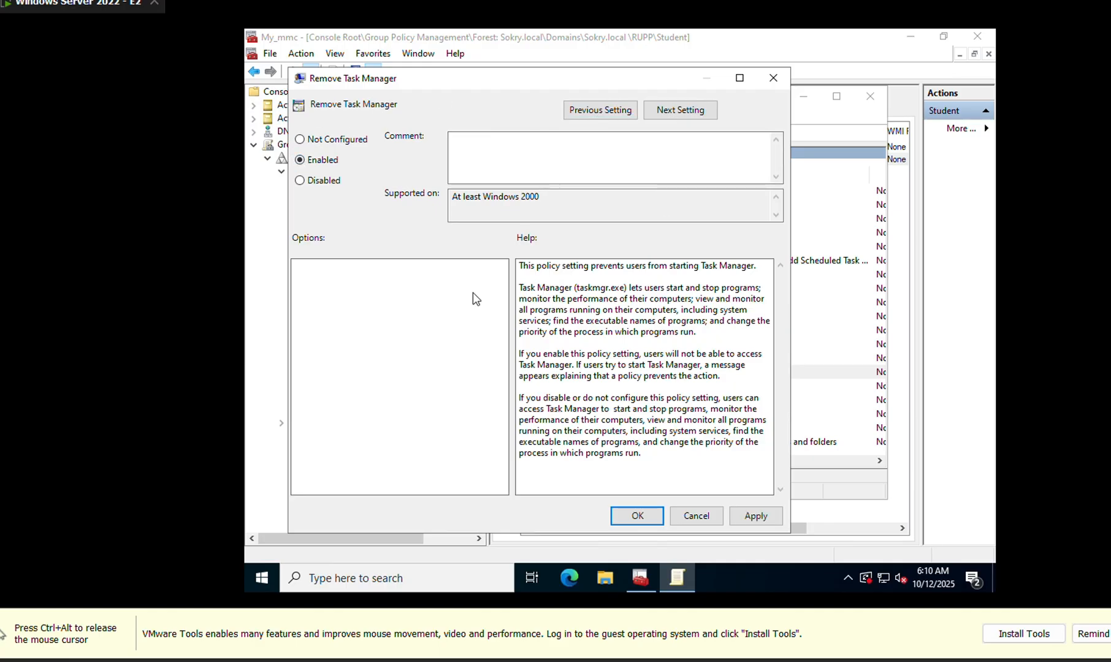
left_click(750, 517)
left_click(636, 517)
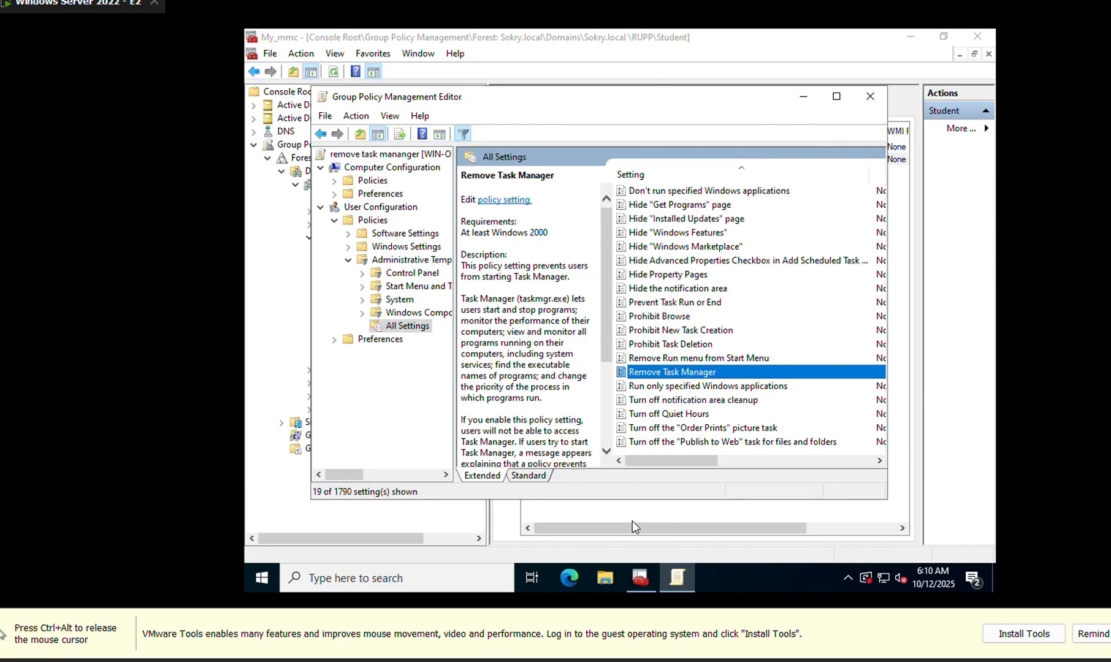
left_click(870, 96)
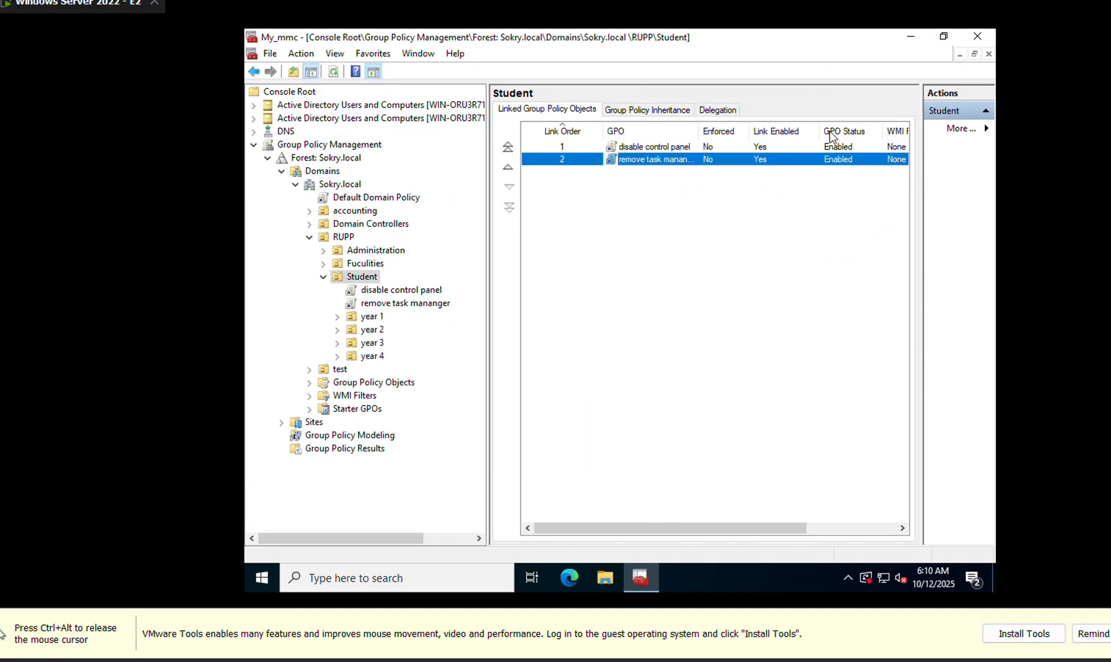
View the settings report of the "remove task mananger" GPO, dismissing the Internet Explorer security notice.
left_click(395, 303)
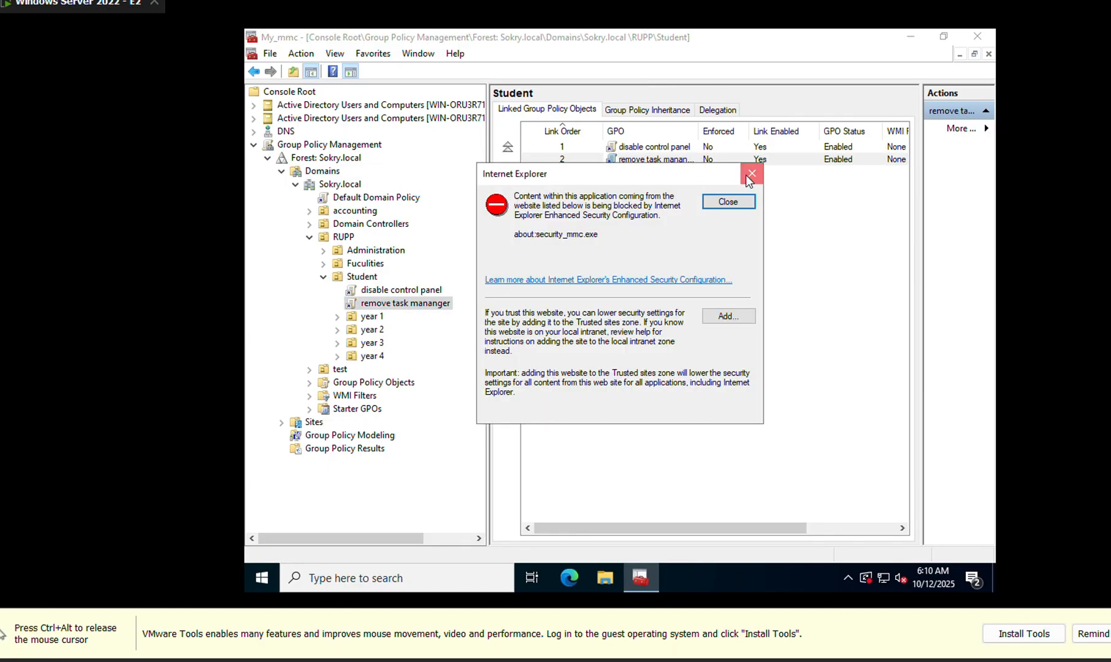
left_click(745, 176)
left_click(726, 332)
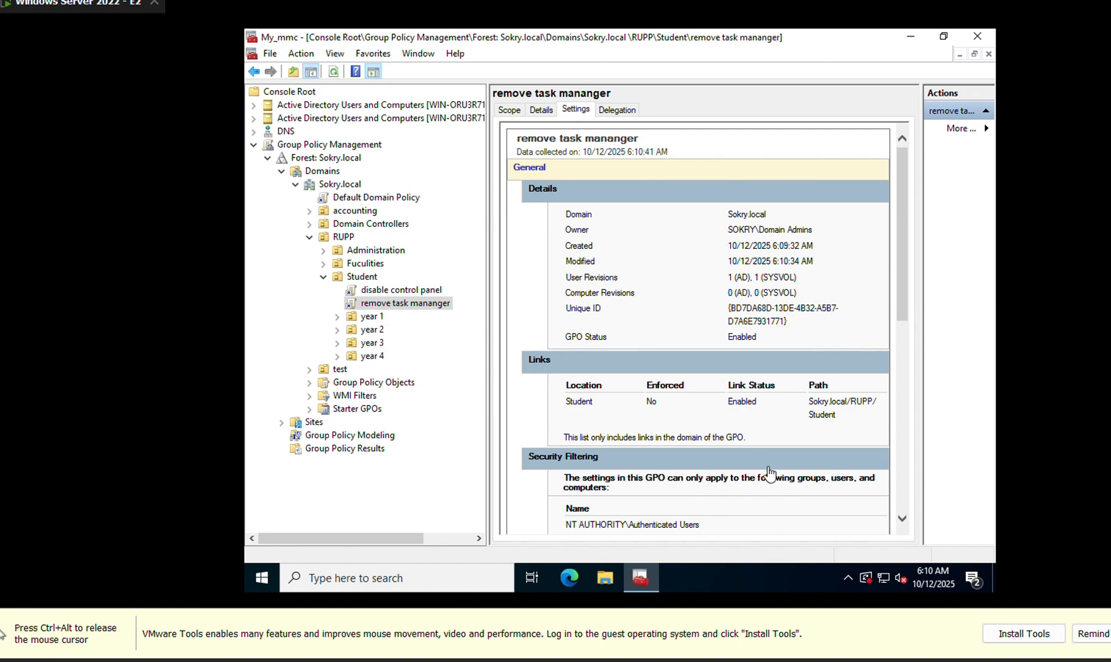
Switch to the Word document, review the GPO table from number 1 to 14, and return to the server's virtual machine.
left_click(797, 660)
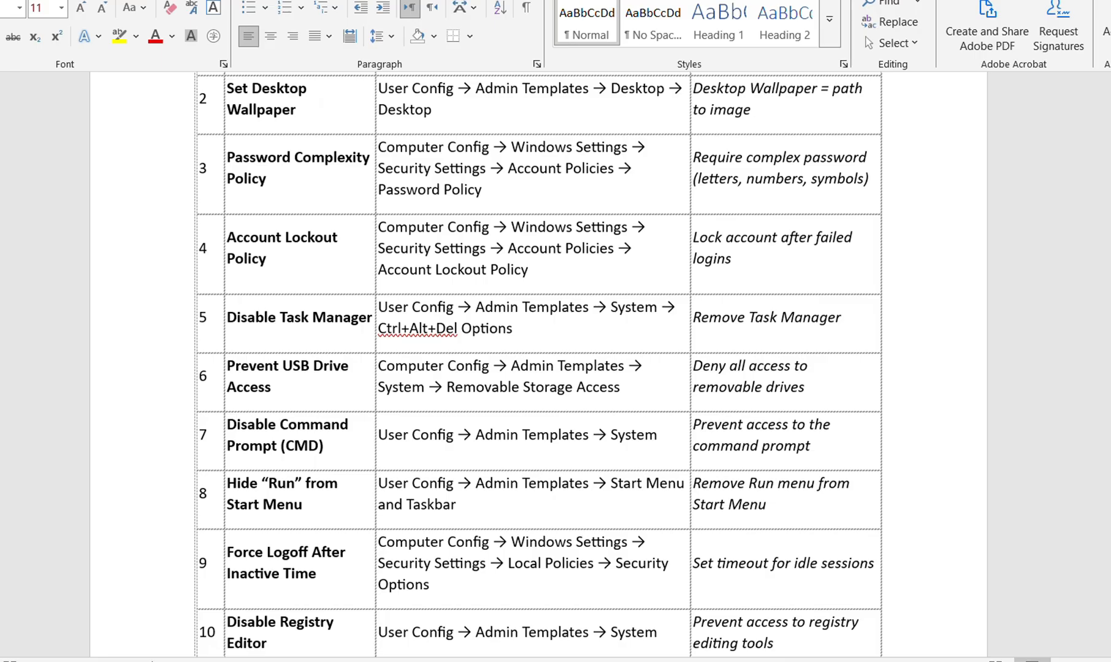
scroll(581, 361, "down", 15)
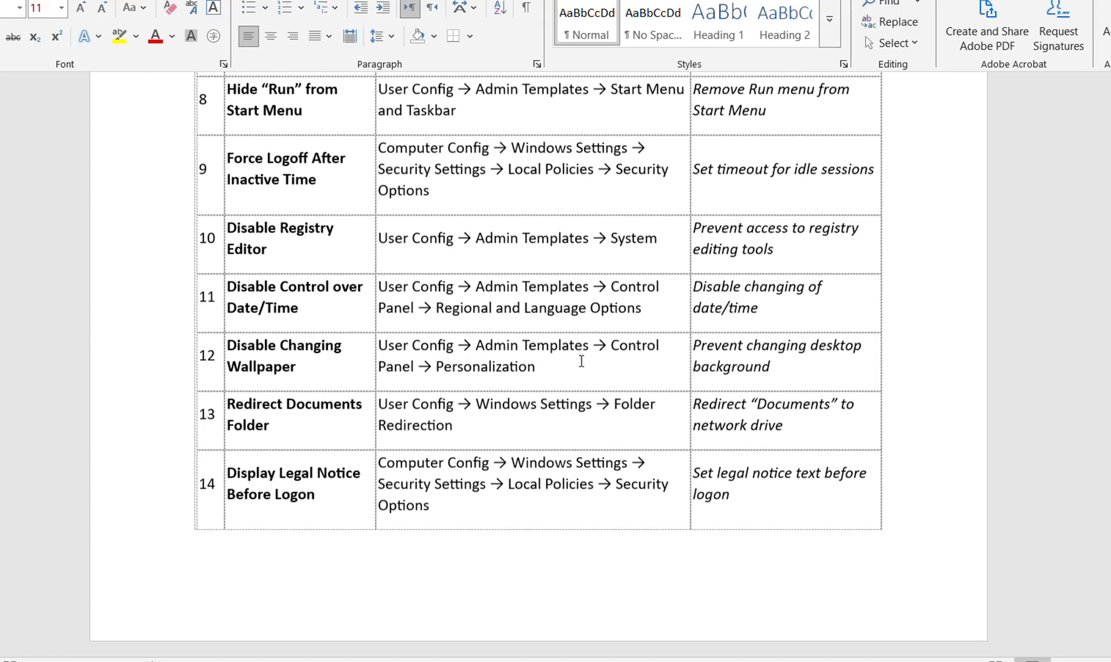
scroll(370, 326, "up", 15)
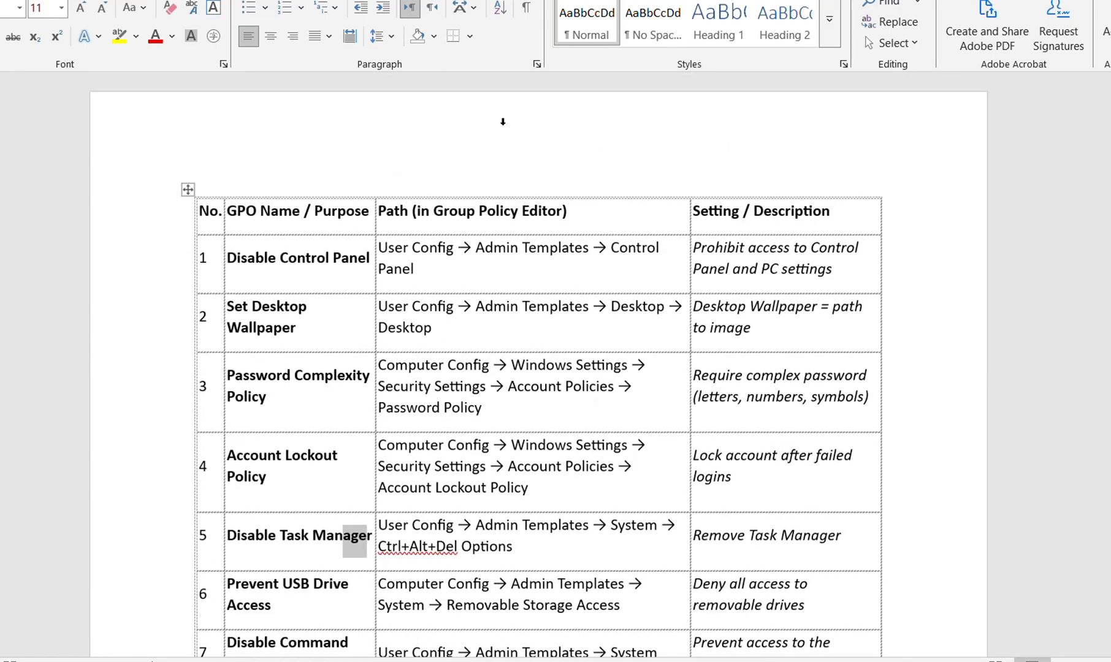
scroll(482, 233, "down", 3)
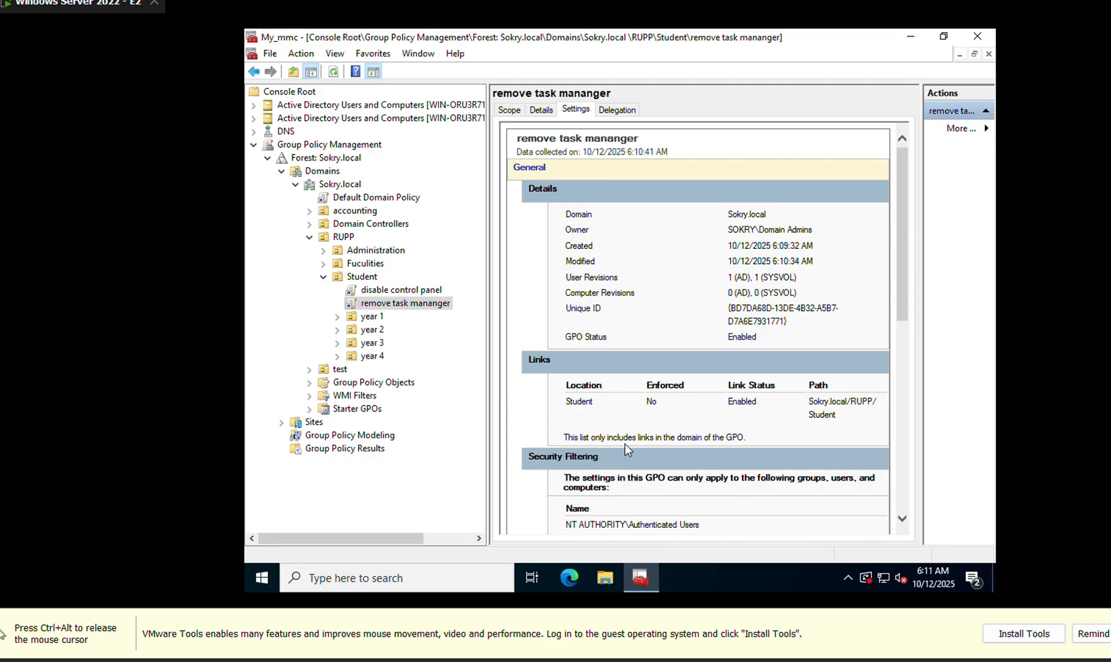
key("ctrl+alt")
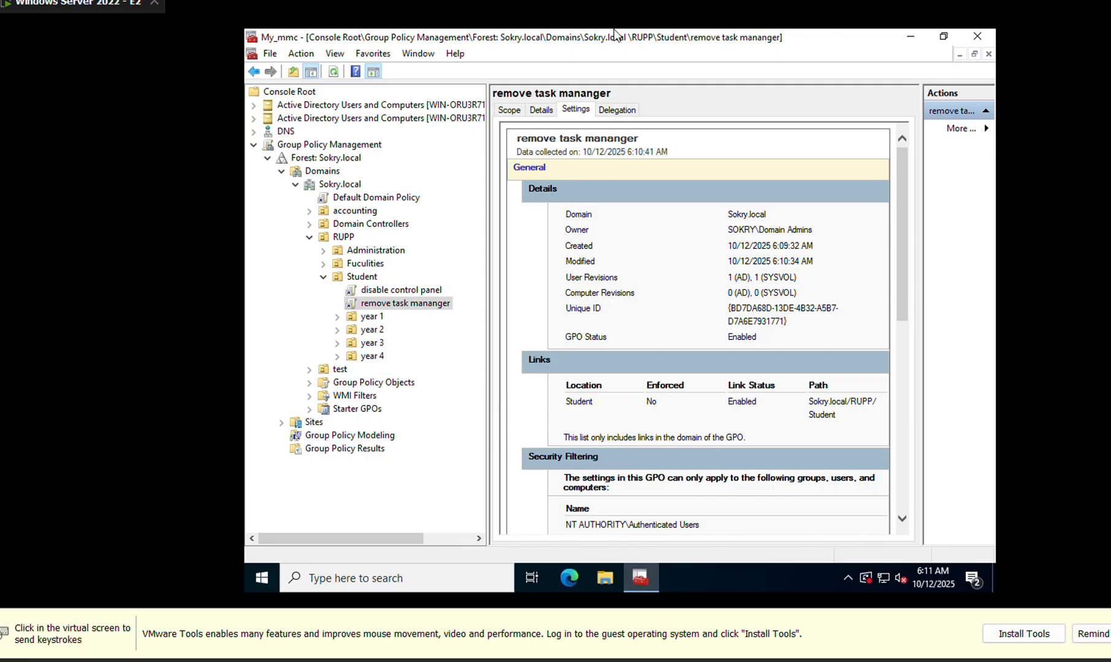